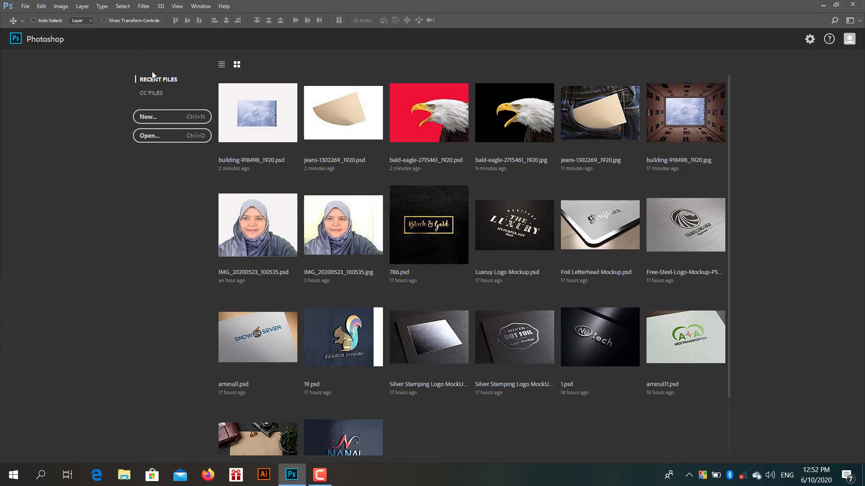
# - Browse the new-document preset categories, then create the default 7 × 5 in, 300 ppi document
pyautogui.click(158, 118)
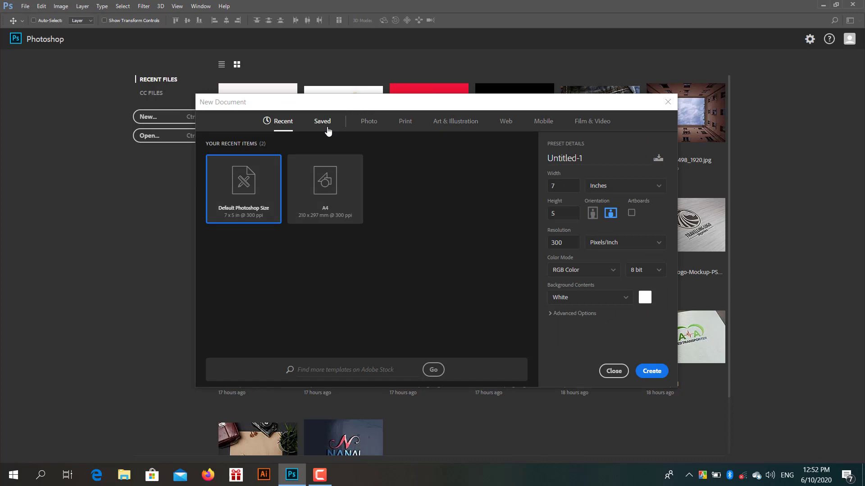
pyautogui.click(370, 123)
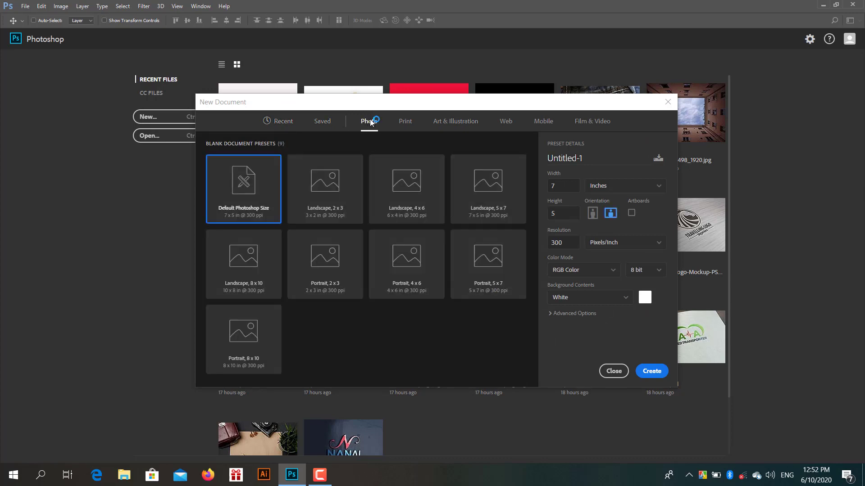
pyautogui.click(410, 124)
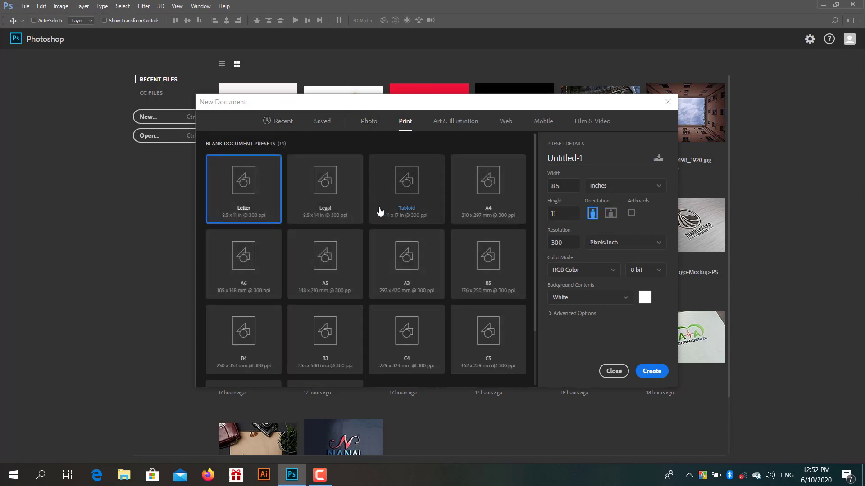
pyautogui.click(462, 125)
pyautogui.click(545, 127)
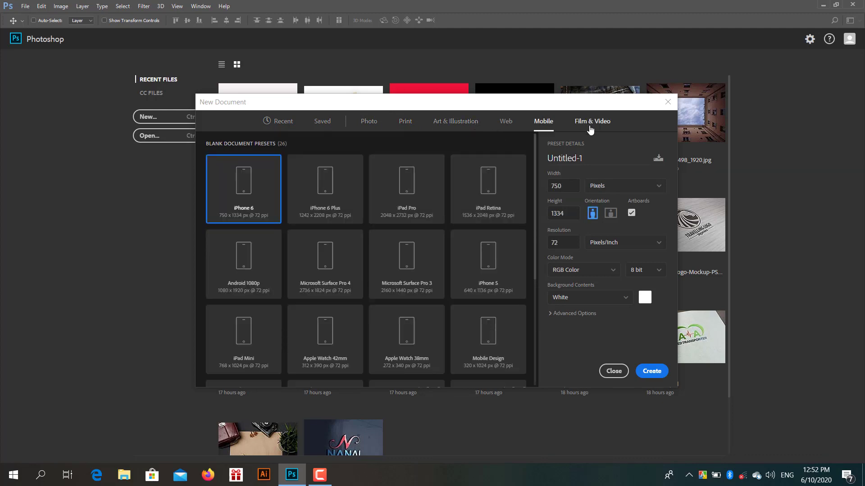
pyautogui.click(590, 125)
pyautogui.click(510, 124)
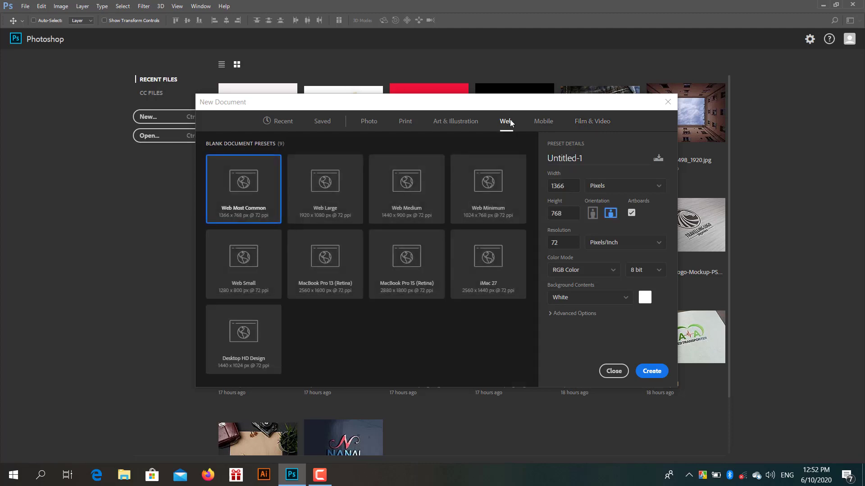
pyautogui.click(278, 122)
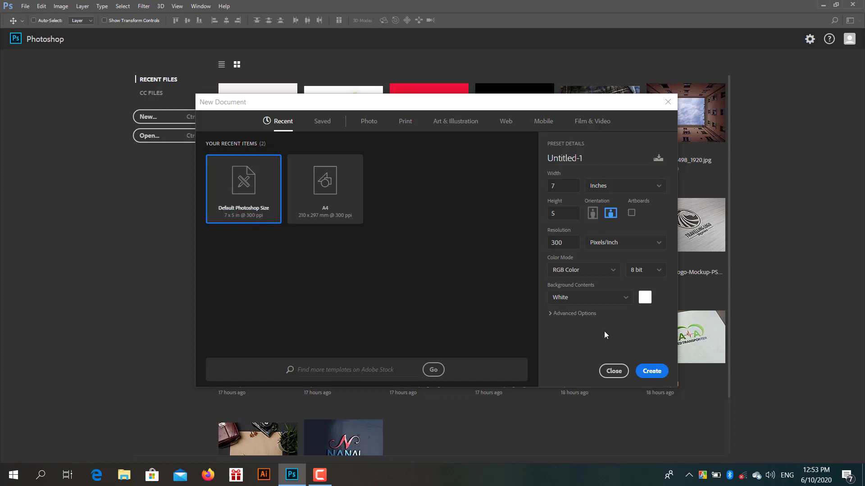
pyautogui.click(649, 372)
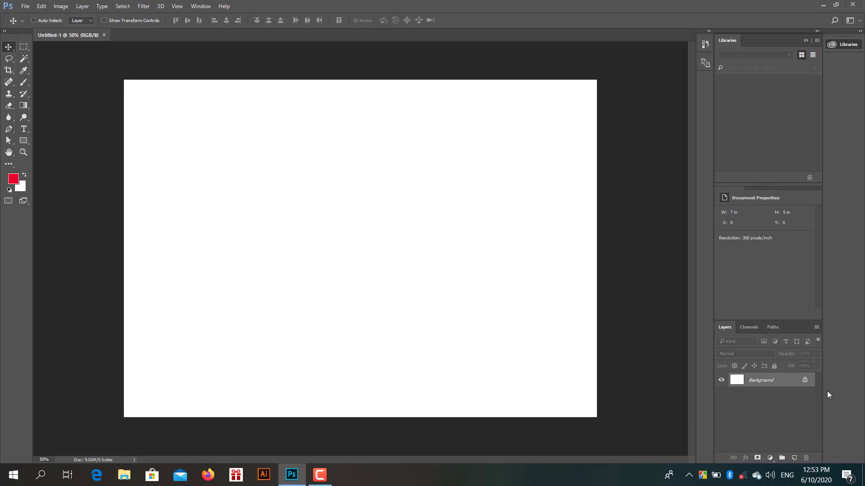
# - Unlock the Background layer into Layer 0 and look through the menu bar menus
pyautogui.click(805, 380)
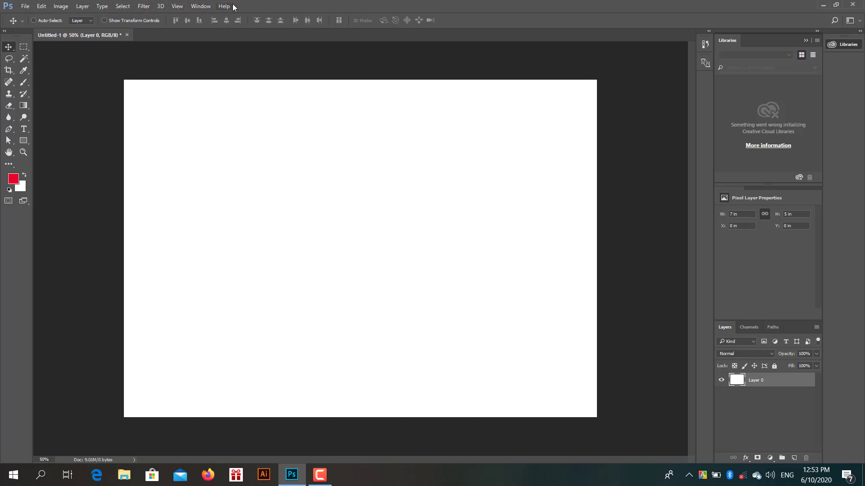
pyautogui.click(25, 6)
pyautogui.click(35, 7)
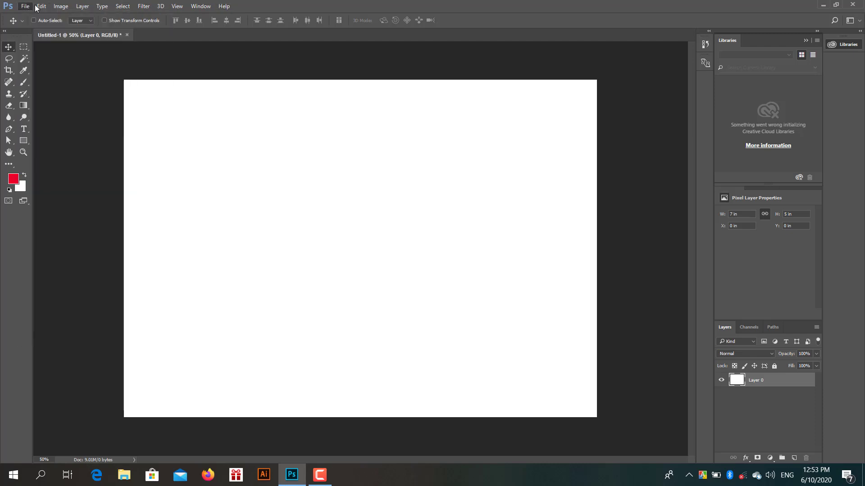
pyautogui.click(39, 7)
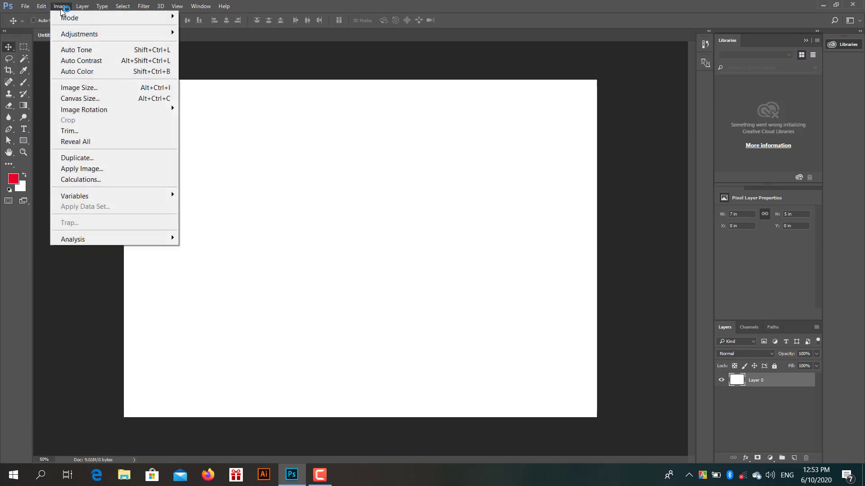
pyautogui.moveTo(83, 8)
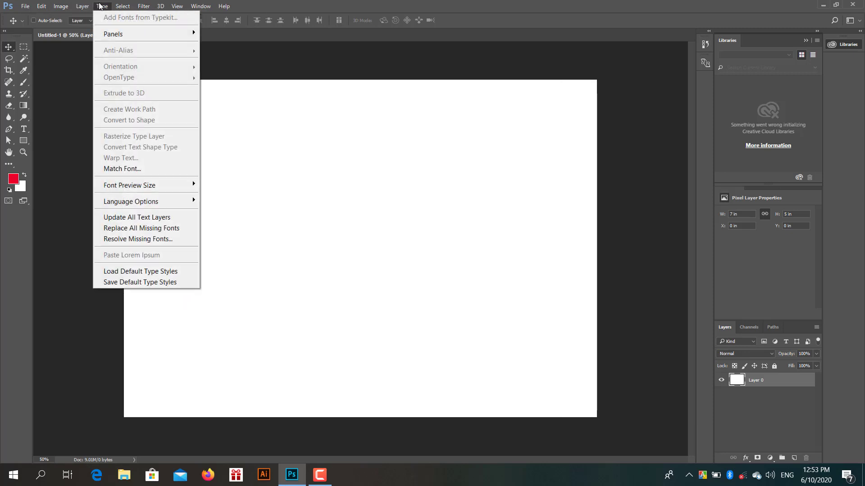
pyautogui.moveTo(127, 5)
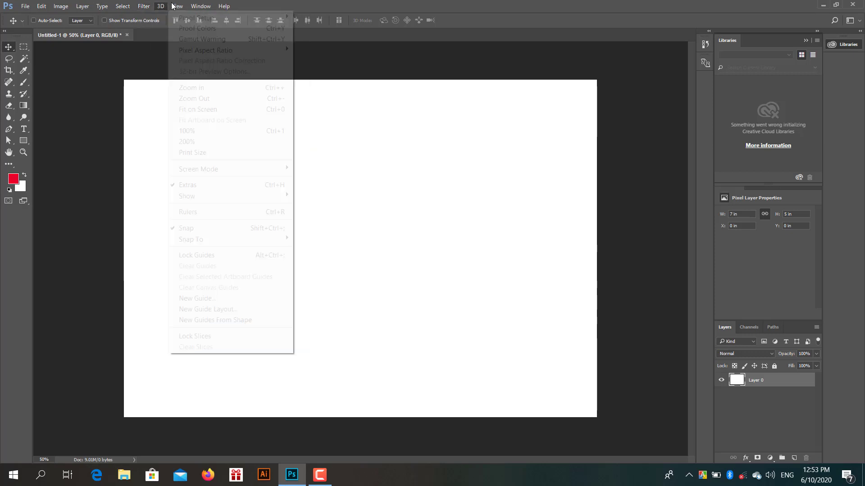
pyautogui.moveTo(177, 6)
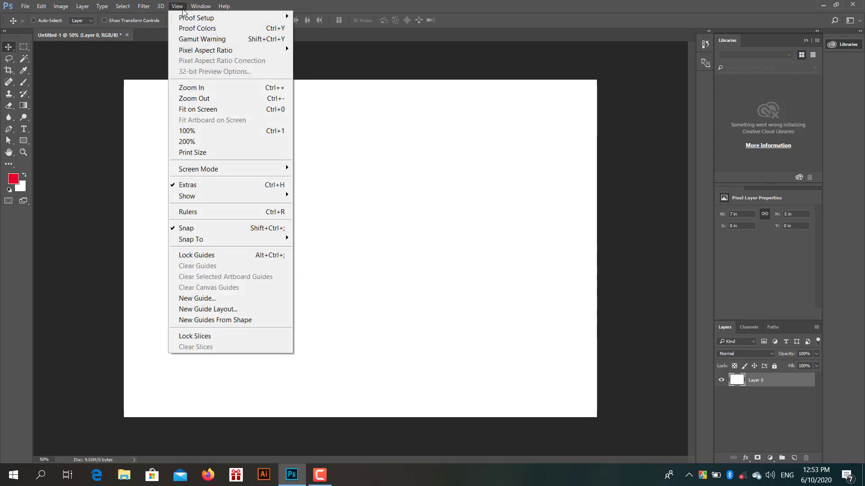
pyautogui.moveTo(201, 10)
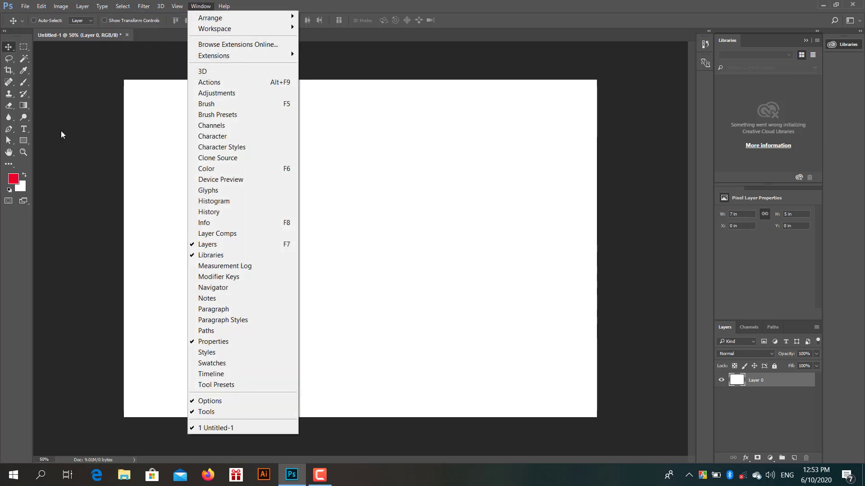
# - Dismiss the open Window menu so the blank Untitled-1 canvas shows
pyautogui.click(61, 131)
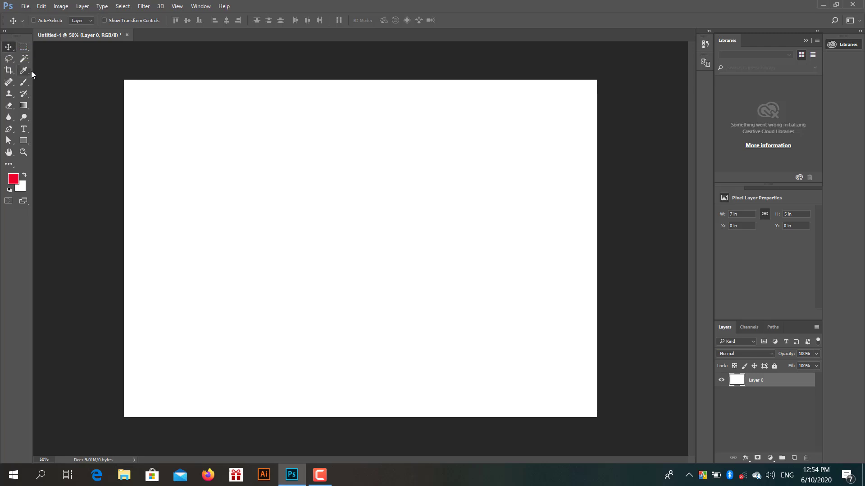
# - Open building-918498_1920.jpg from the Background image folder
pyautogui.click(25, 6)
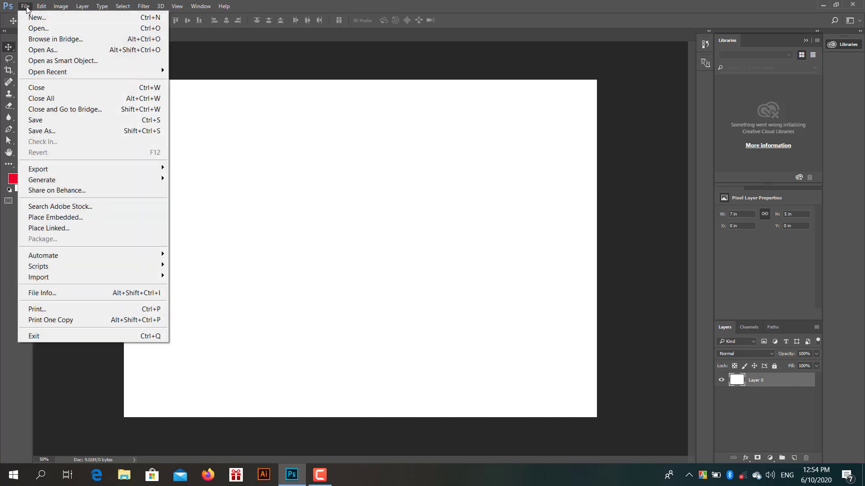
pyautogui.click(41, 29)
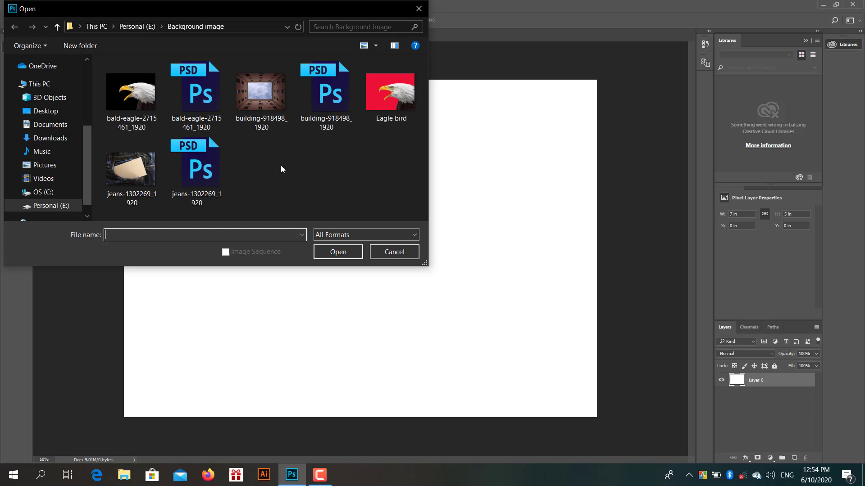
pyautogui.click(269, 92)
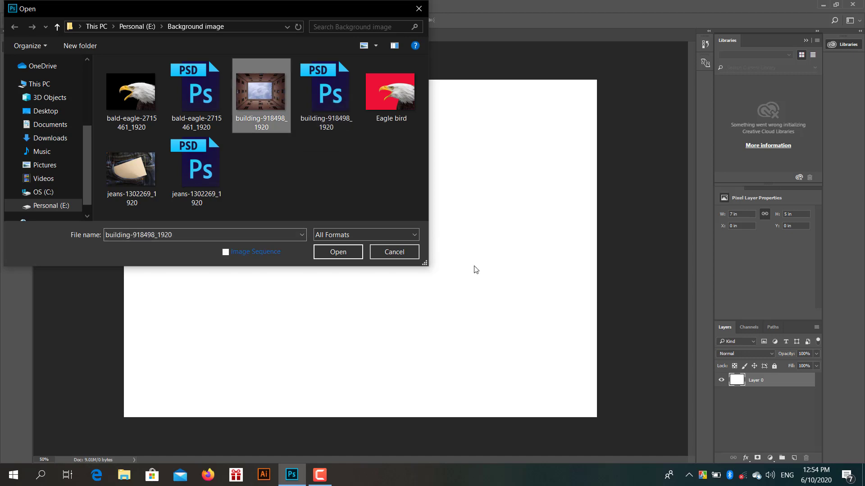
pyautogui.click(349, 253)
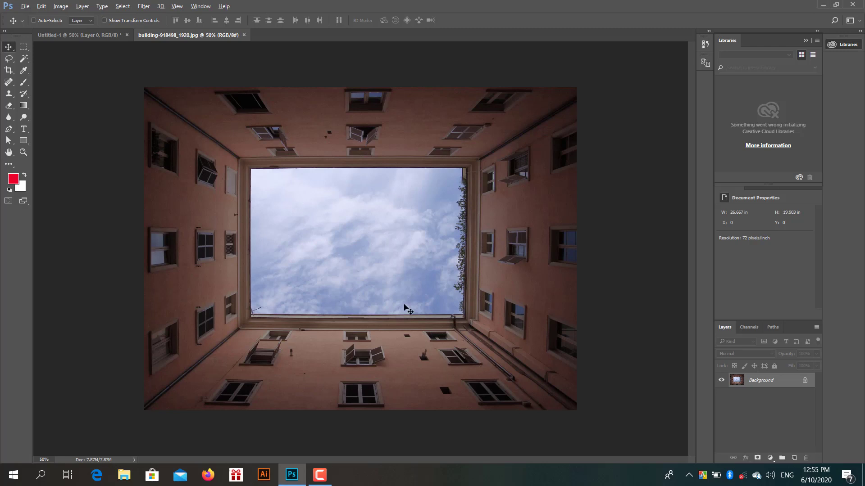
pyautogui.scroll(2, 404, 305)
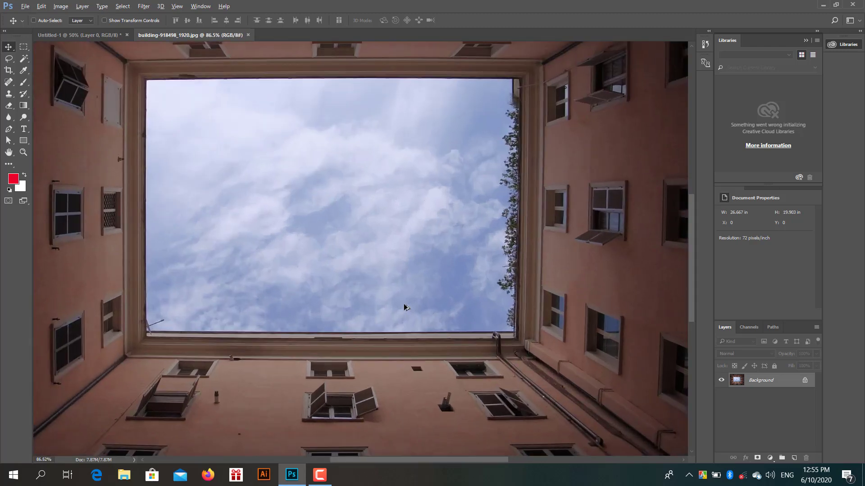
pyautogui.scroll(1, 404, 307)
pyautogui.scroll(-5, 404, 307)
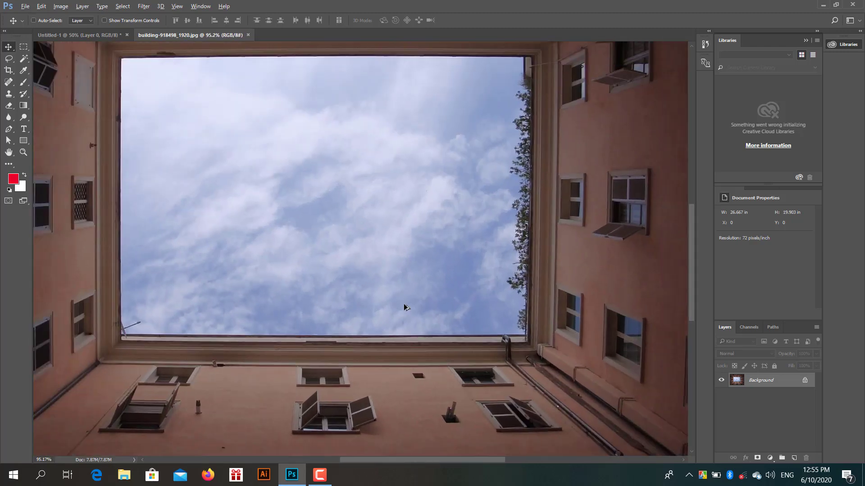
pyautogui.scroll(-1, 405, 307)
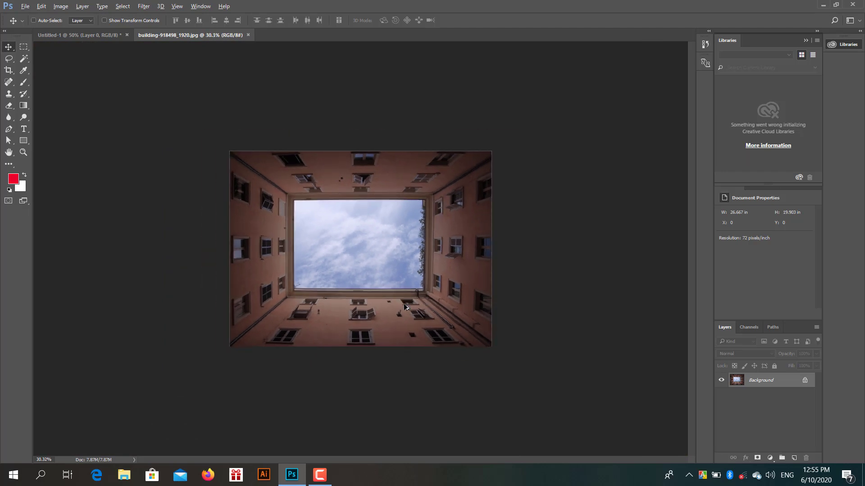
pyautogui.scroll(6, 405, 307)
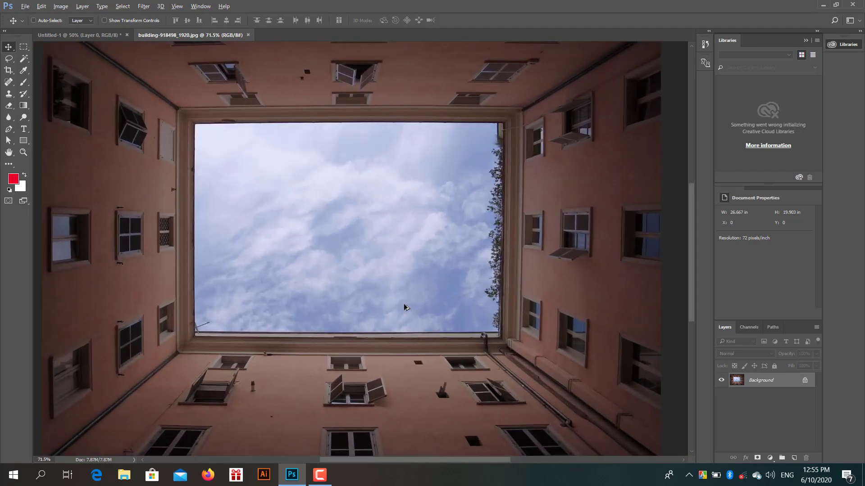
pyautogui.scroll(-5, 404, 305)
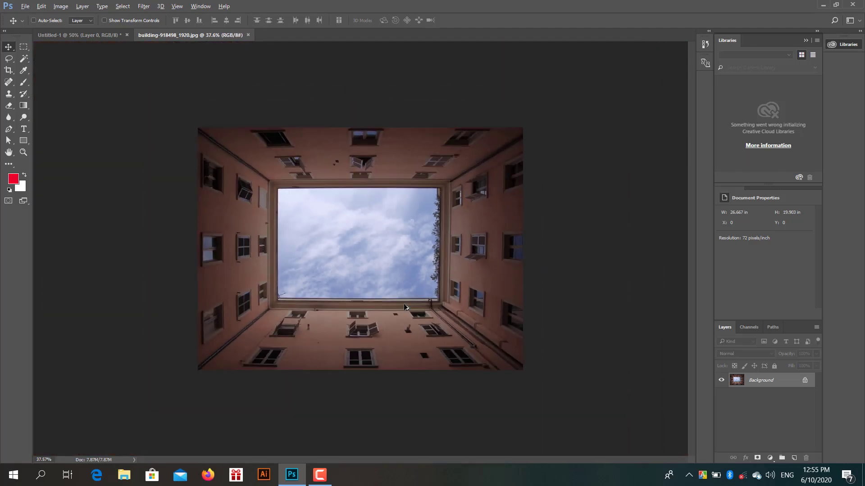
pyautogui.scroll(2, 404, 305)
pyautogui.scroll(3, 404, 307)
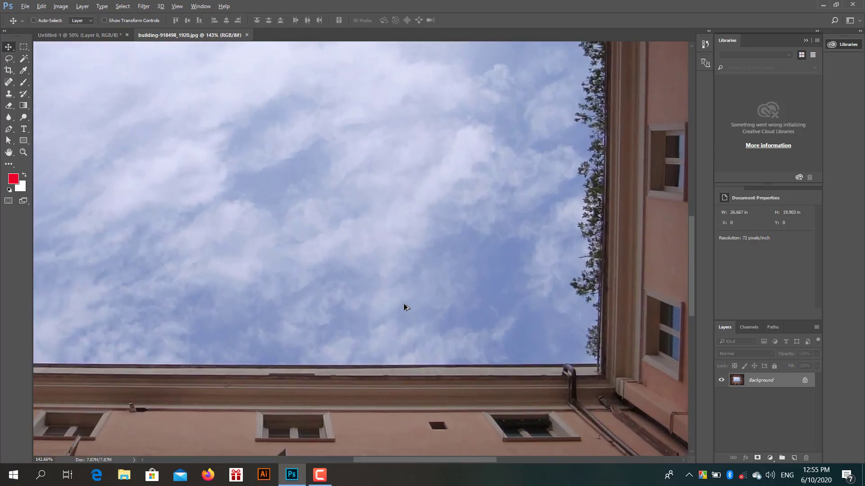
pyautogui.scroll(-1, 404, 307)
pyautogui.scroll(-2, 404, 307)
pyautogui.scroll(5, 404, 308)
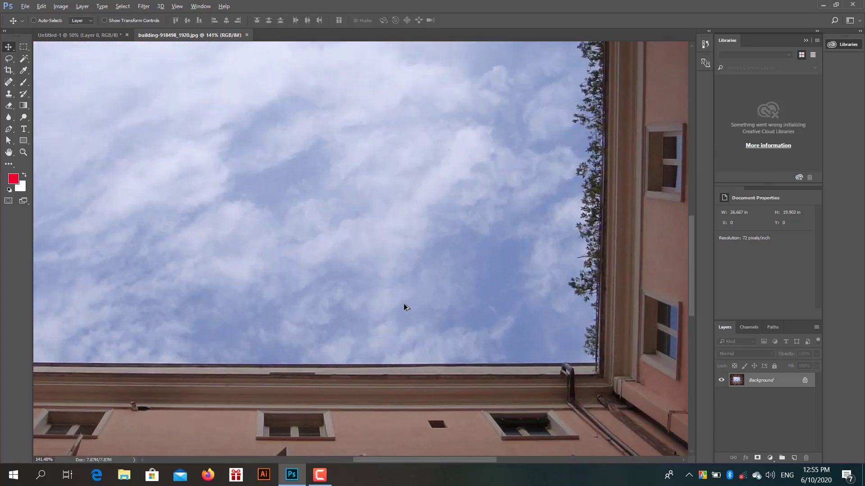
pyautogui.scroll(-4, 404, 307)
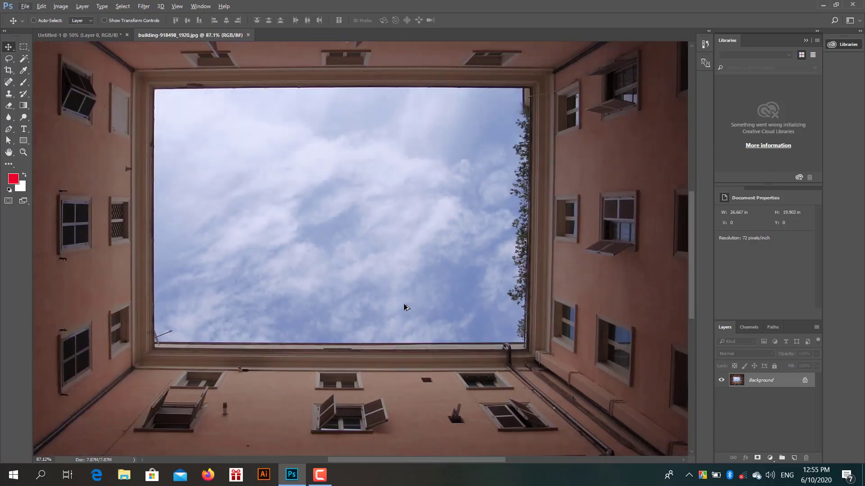
# - Select the standard Pen Tool and zoom in on the sky's top-left corner
pyautogui.click(8, 129)
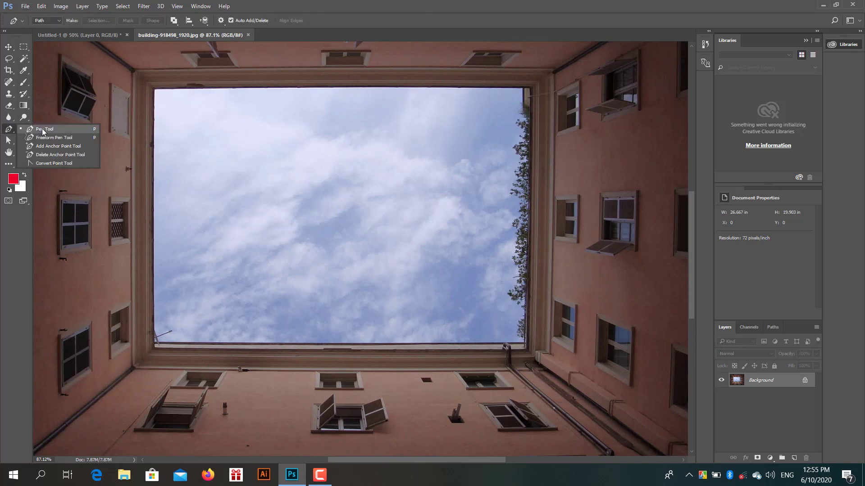
pyautogui.click(43, 130)
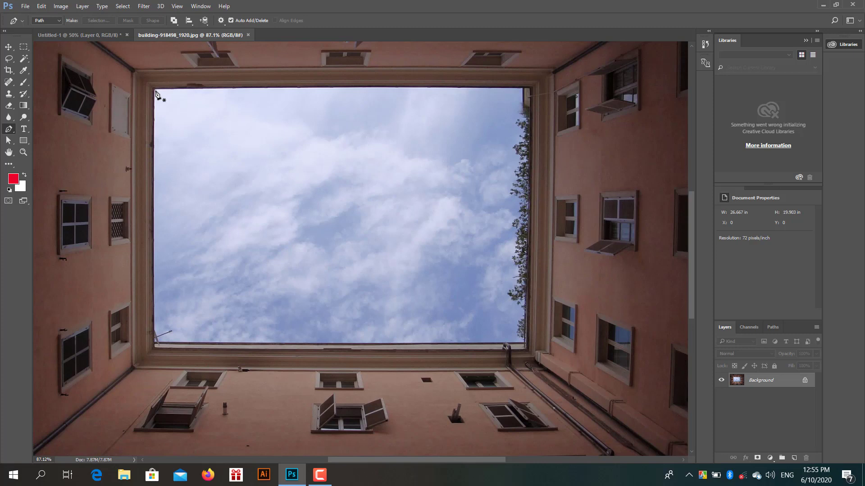
pyautogui.scroll(10, 167, 153)
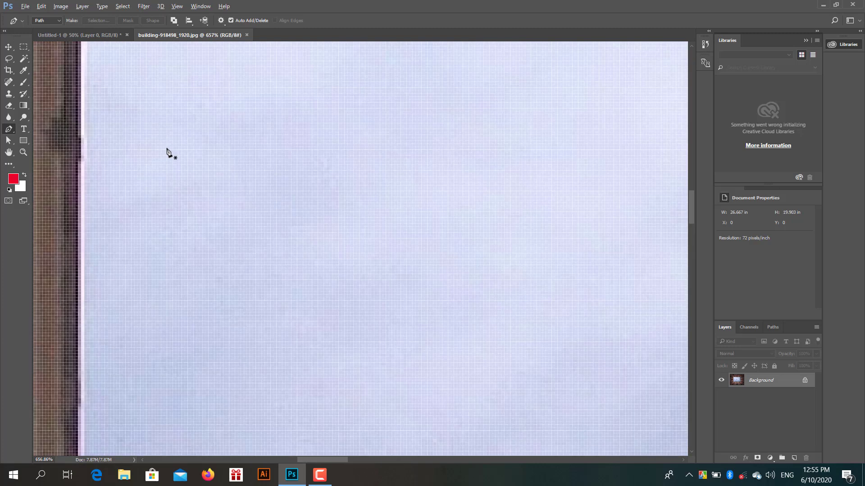
pyautogui.scroll(5, 167, 153)
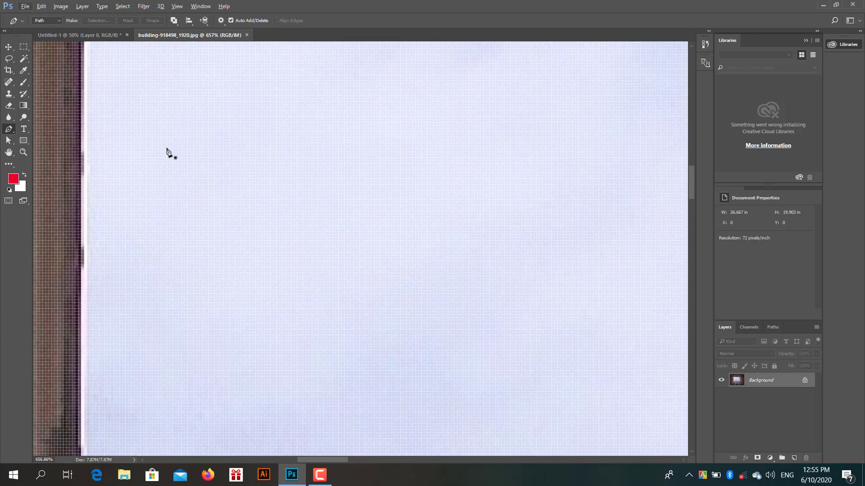
pyautogui.scroll(3, 167, 153)
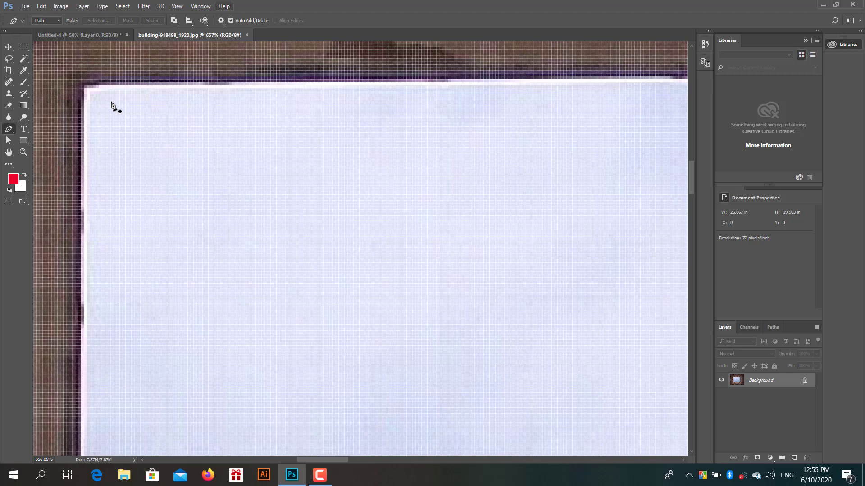
pyautogui.scroll(-3, 161, 121)
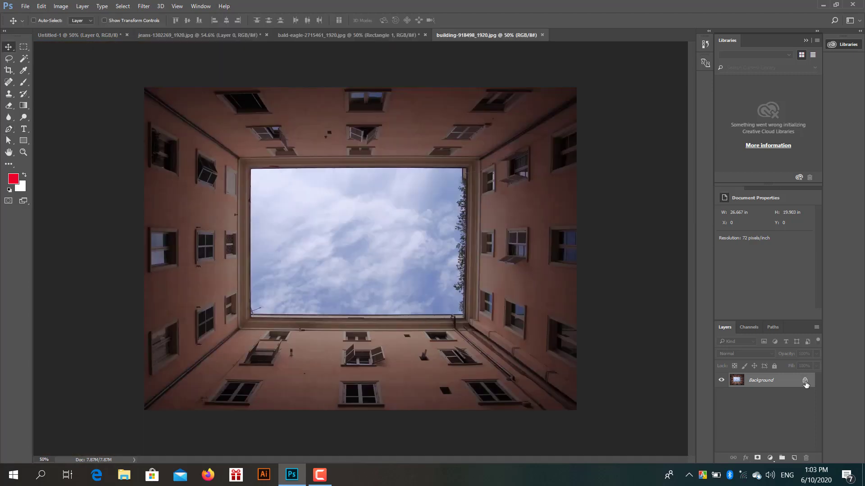
# - Unlock the photo's Background as Layer 0 and duplicate it as Layer 0 copy
pyautogui.click(805, 381)
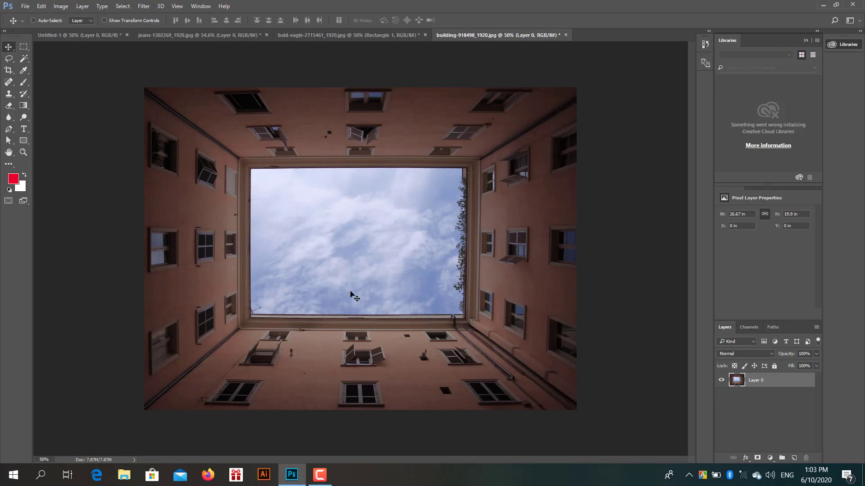
pyautogui.rightClick(773, 383)
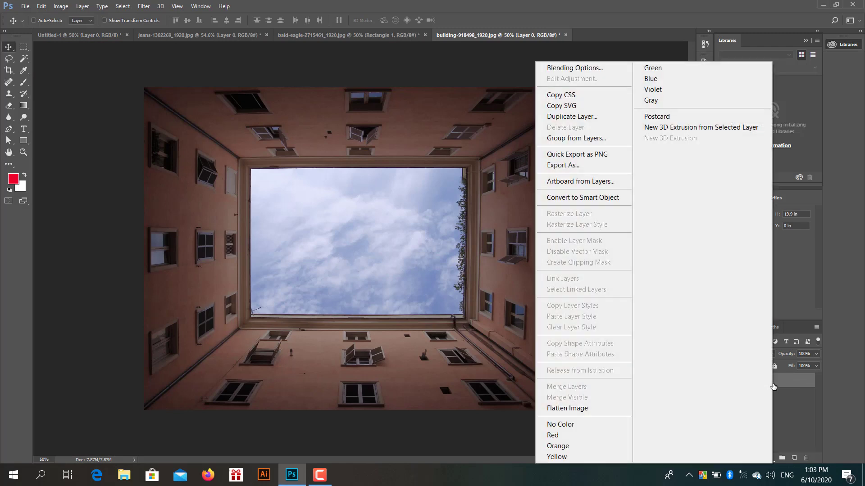
pyautogui.click(573, 118)
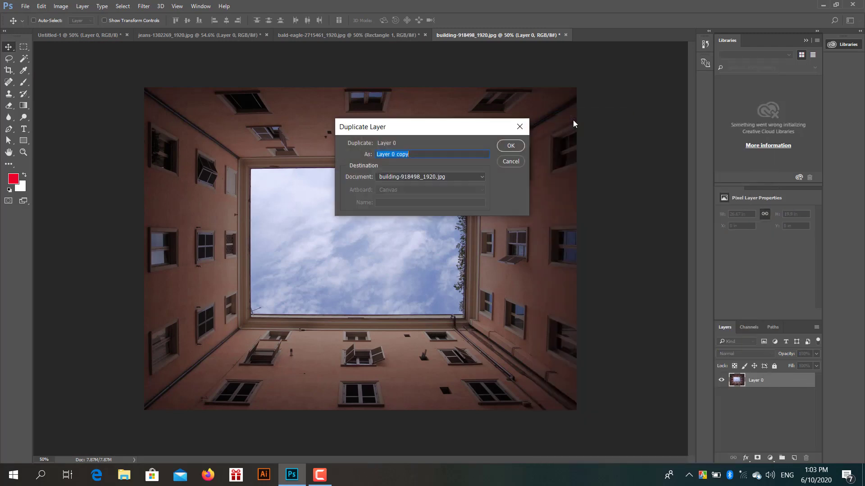
pyautogui.click(511, 146)
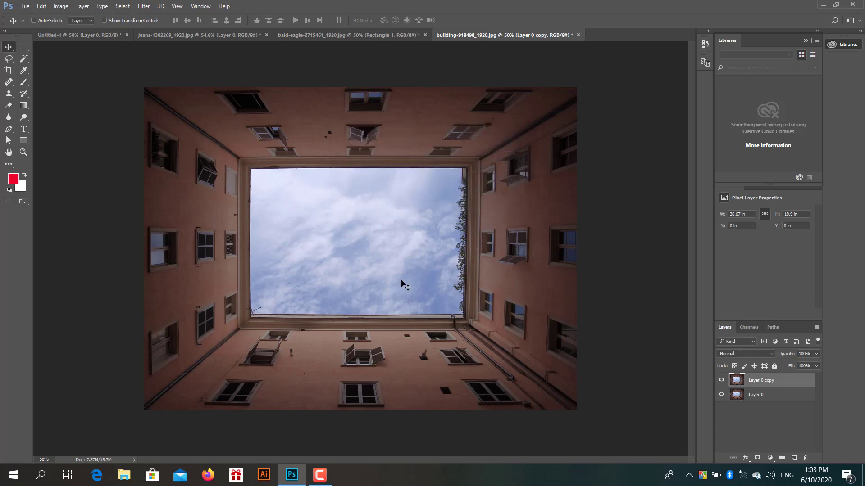
pyautogui.scroll(3, 403, 283)
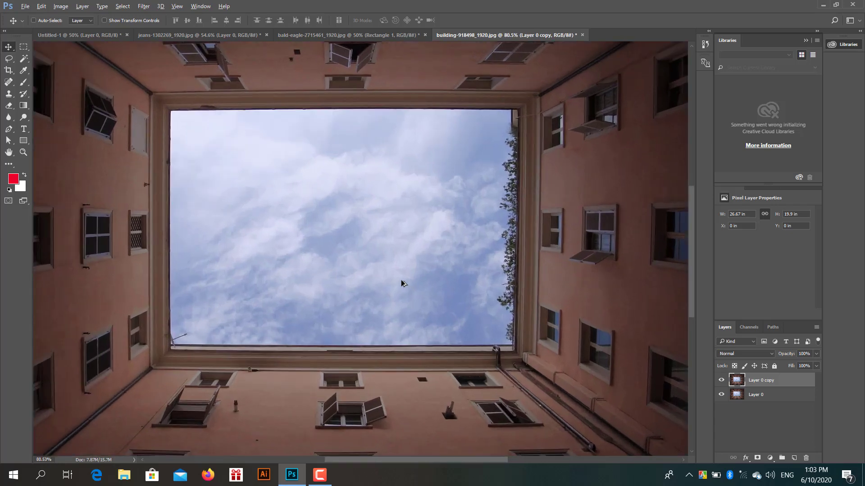
pyautogui.scroll(1, 402, 284)
pyautogui.scroll(-4, 402, 282)
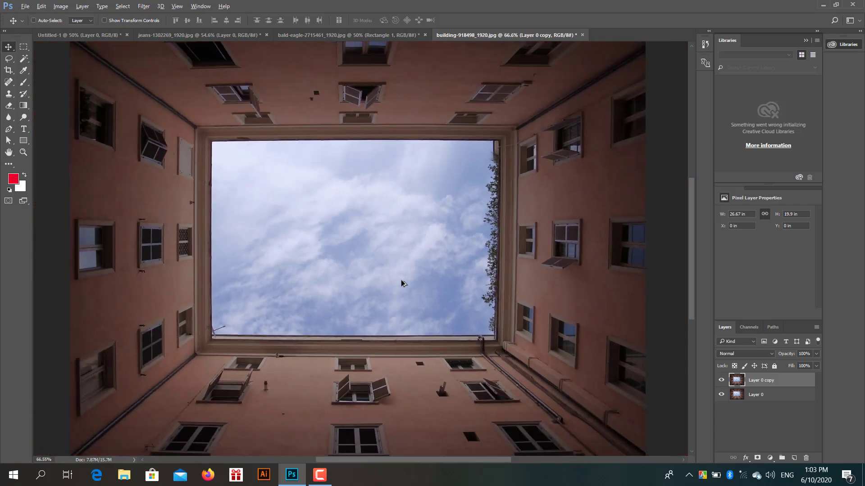
pyautogui.scroll(2, 401, 282)
pyautogui.scroll(2, 402, 284)
pyautogui.scroll(-1, 403, 284)
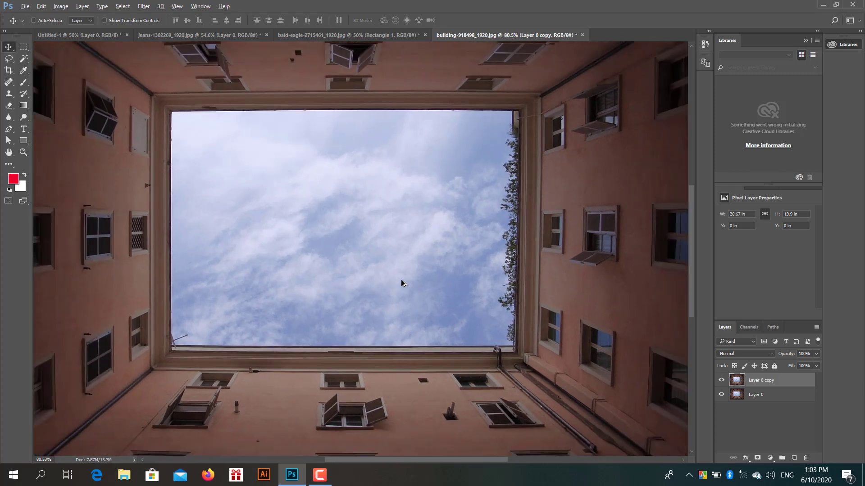
pyautogui.scroll(2, 402, 283)
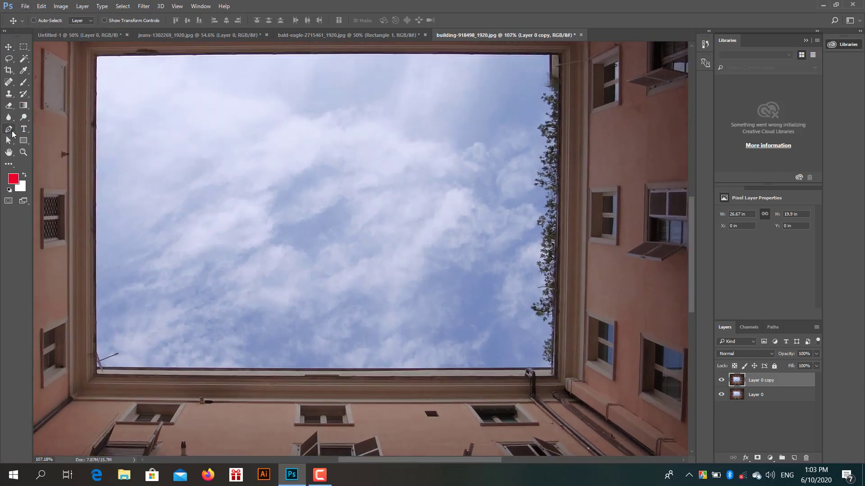
# - Trace the sky opening's four corners with the Pen Tool and convert the path to a selection
pyautogui.moveTo(9, 129); pyautogui.dragTo(28, 130)
pyautogui.click(26, 129)
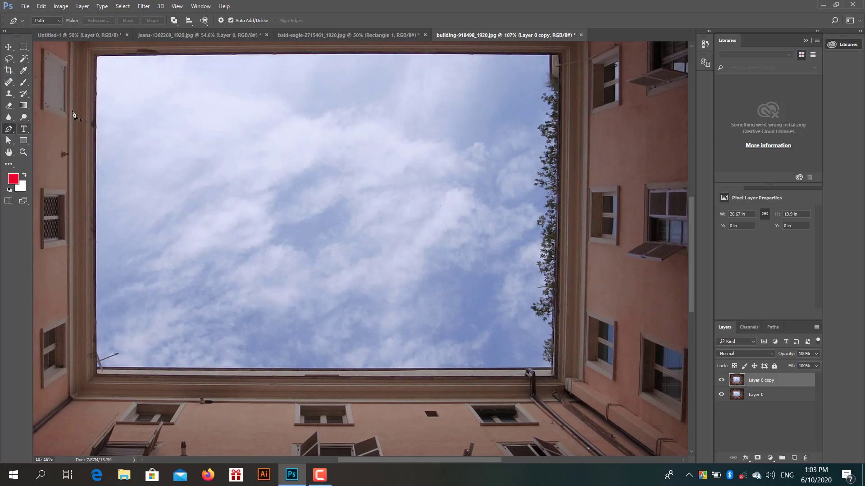
pyautogui.click(98, 58)
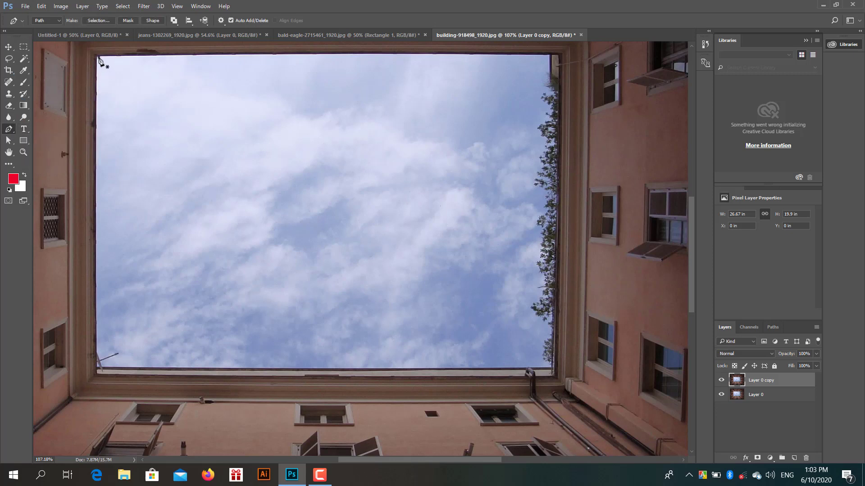
pyautogui.click(548, 57)
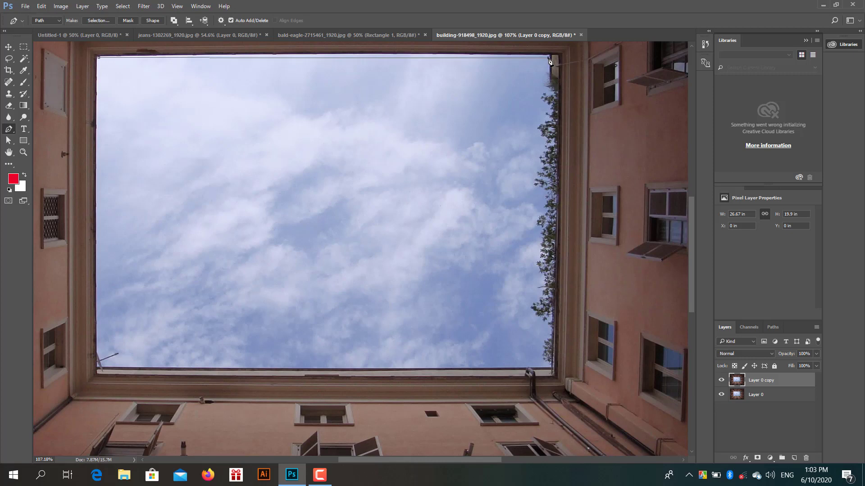
pyautogui.click(545, 366)
pyautogui.click(99, 365)
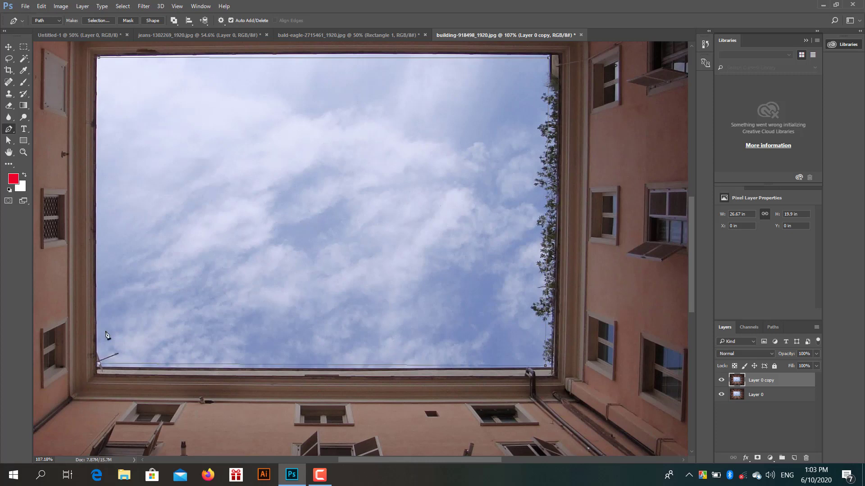
pyautogui.click(99, 58)
pyautogui.hotkey('ctrl', 'Return')
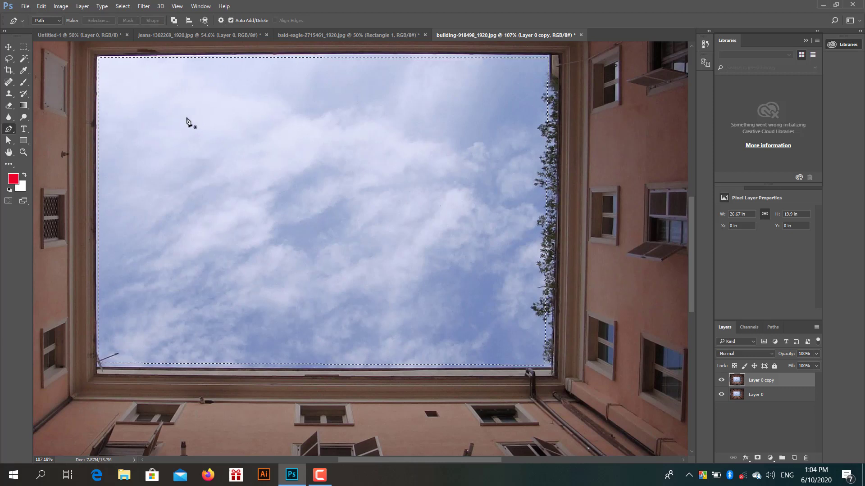
# - Invert the selection, delete the building from Layer 0 copy, hide Layer 0, and deselect
pyautogui.scroll(-3, 406, 166)
pyautogui.scroll(-1, 406, 165)
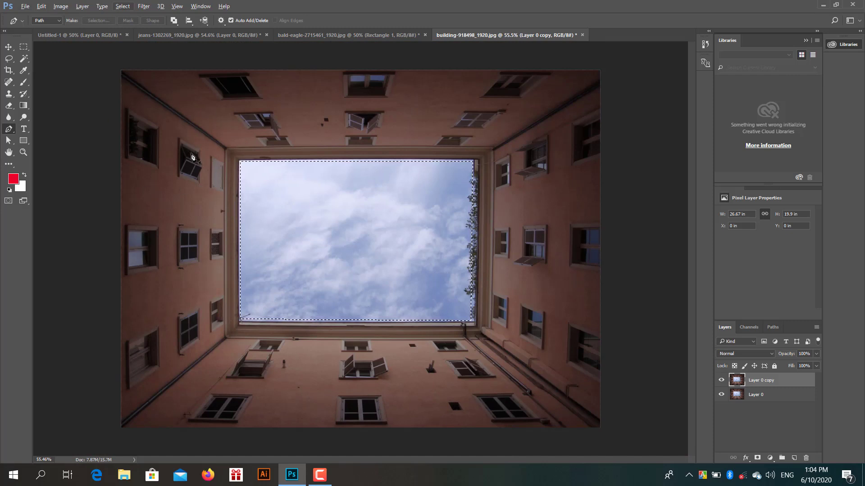
pyautogui.click(128, 8)
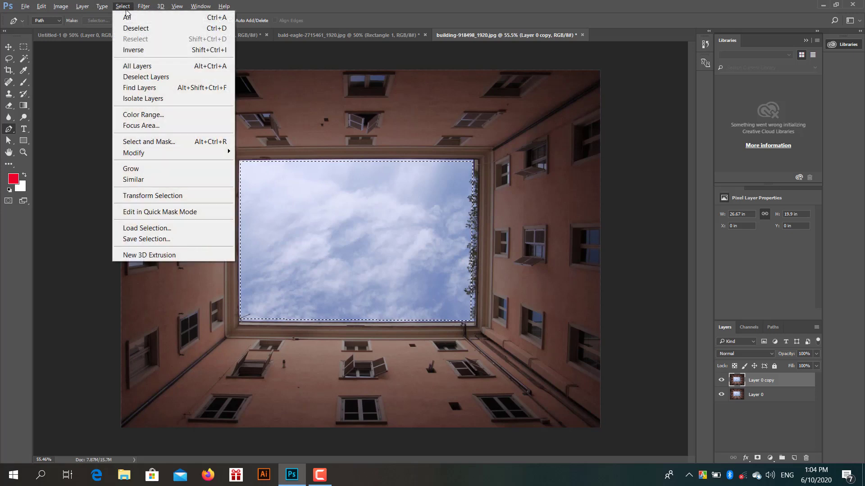
pyautogui.click(151, 51)
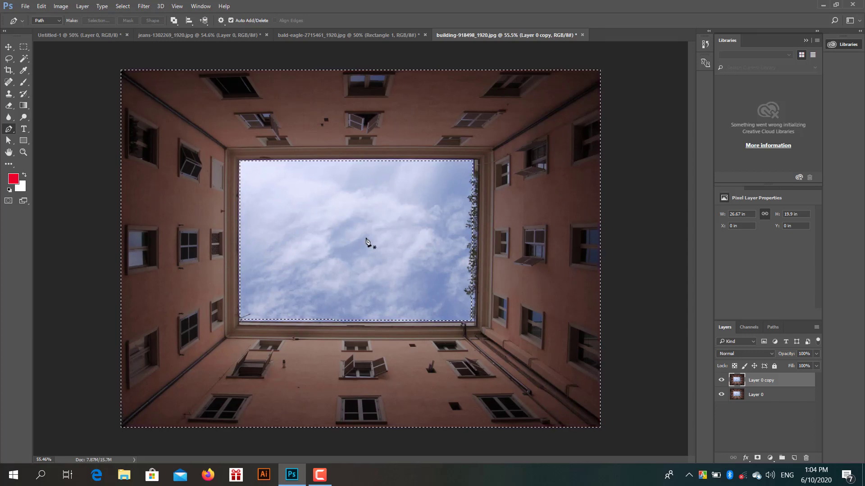
pyautogui.press('Delete')
pyautogui.click(721, 395)
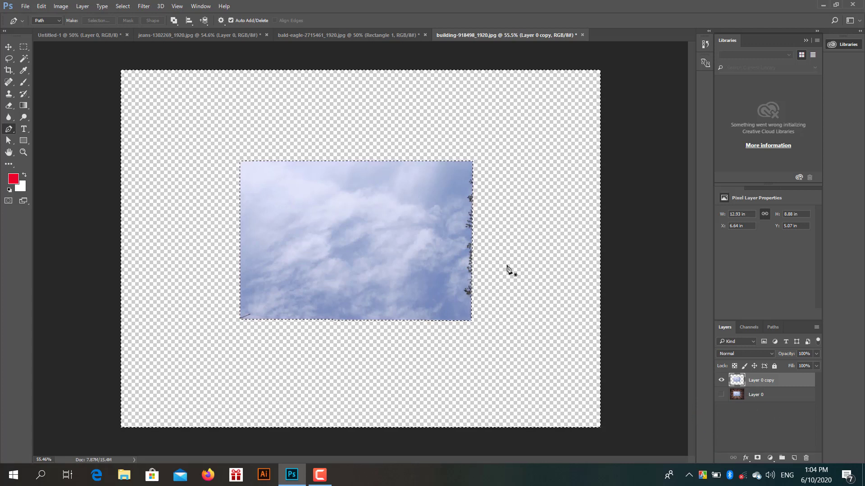
pyautogui.hotkey('ctrl', 'd')
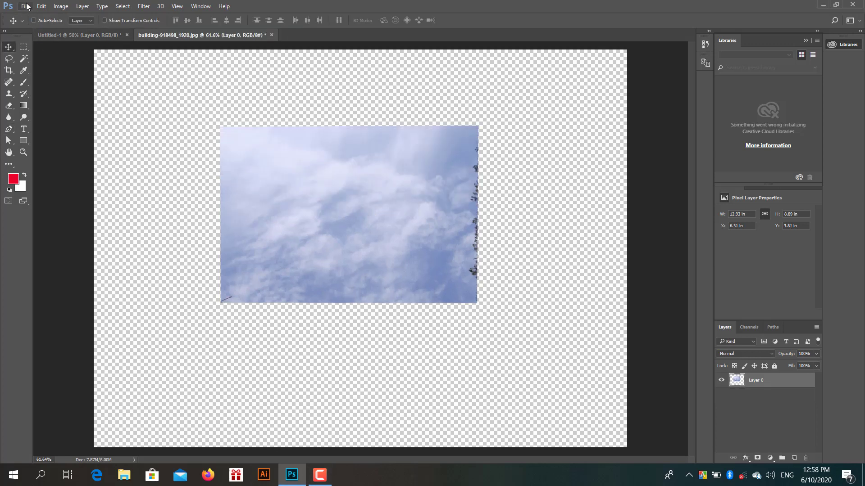
# - Open jeans-1302269_1920.jpg and unlock its Background as Layer 0
pyautogui.click(25, 6)
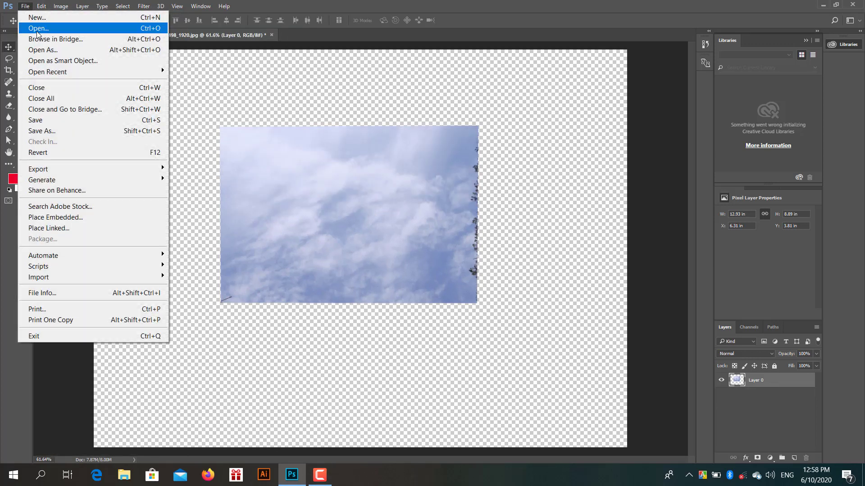
pyautogui.click(37, 30)
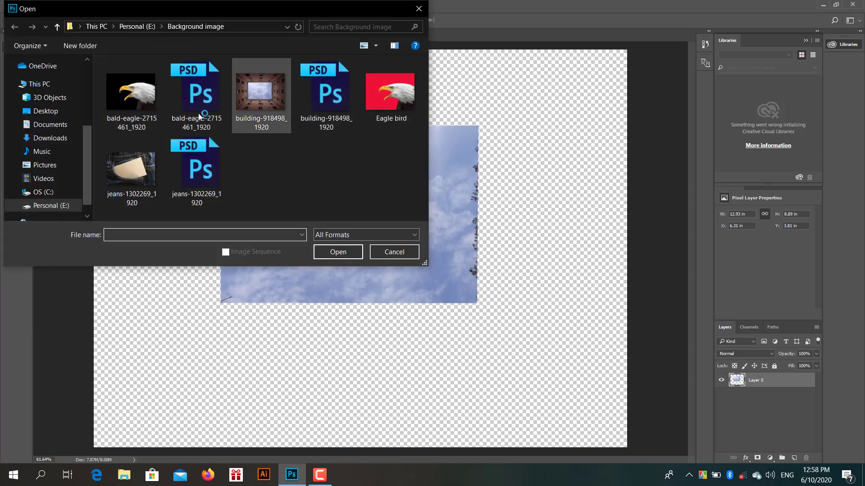
pyautogui.click(136, 164)
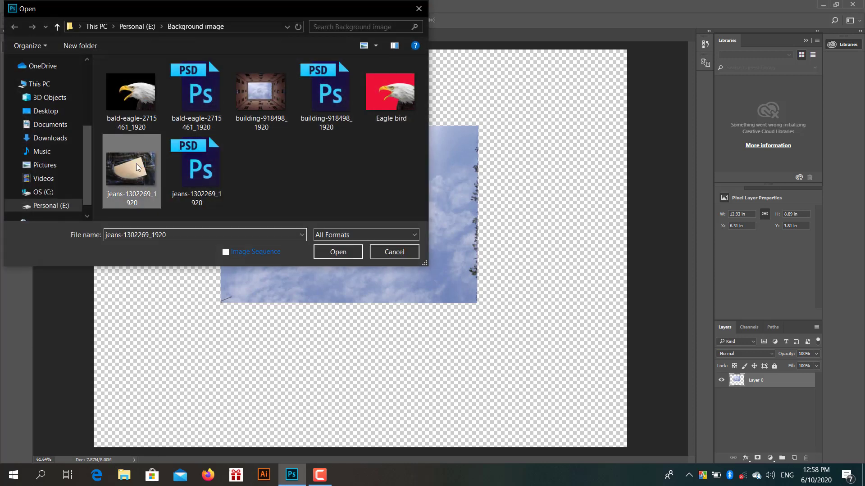
pyautogui.click(352, 253)
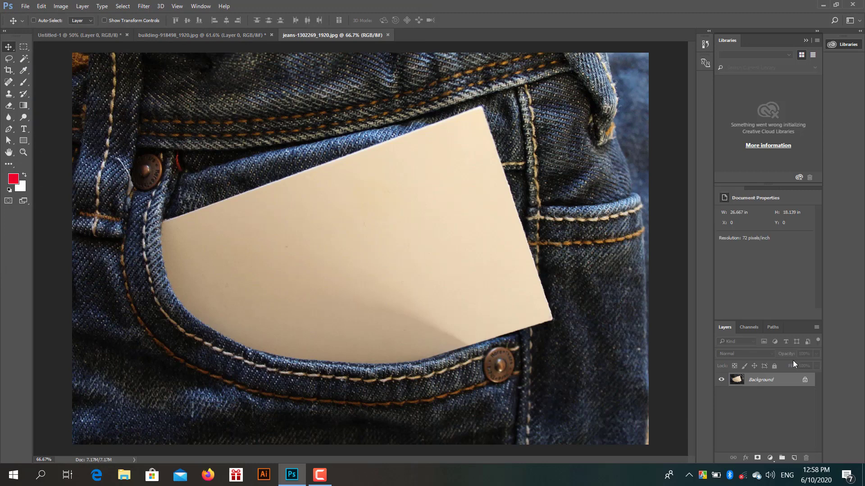
pyautogui.click(805, 381)
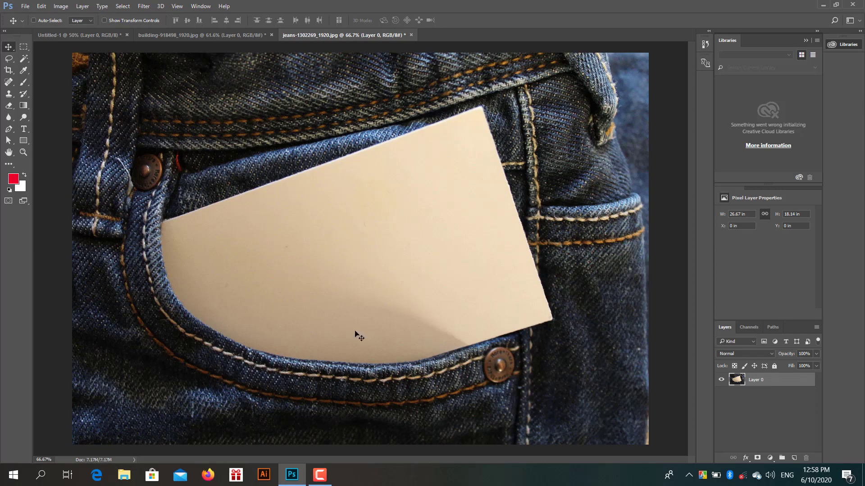
# - Close the building document, leaving the jeans photo in view
pyautogui.click(272, 35)
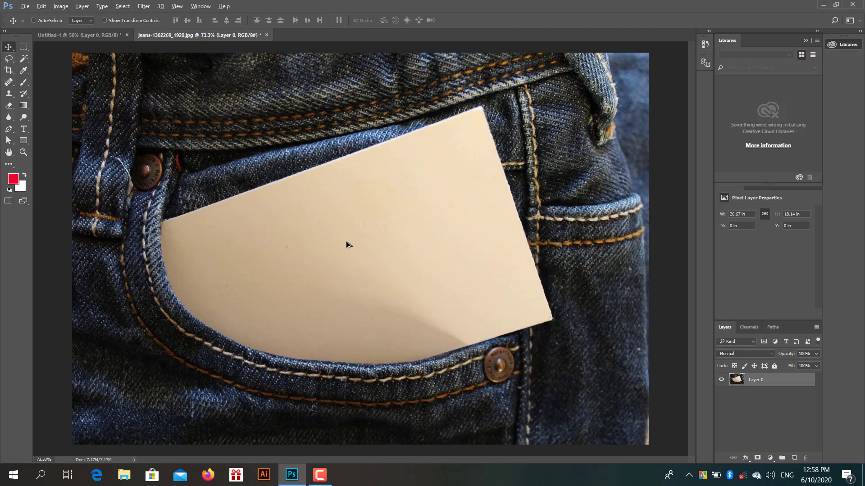
pyautogui.scroll(2, 346, 243)
pyautogui.scroll(-2, 344, 243)
pyautogui.scroll(4, 345, 243)
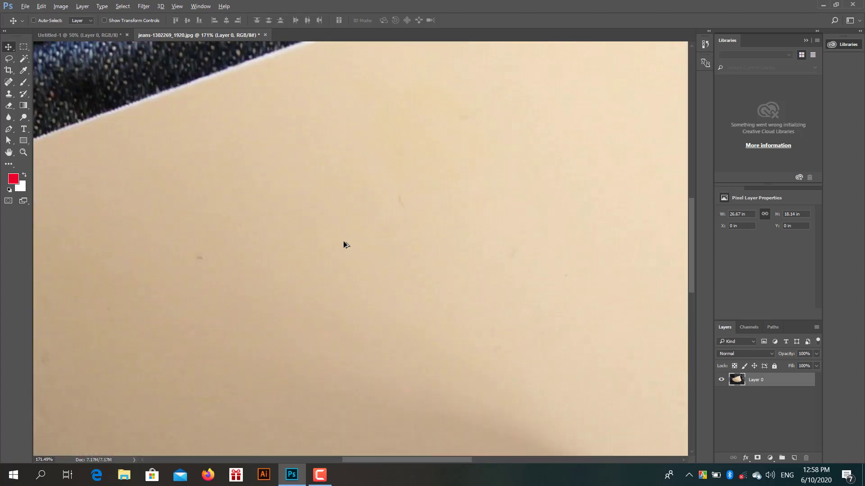
pyautogui.scroll(-3, 345, 245)
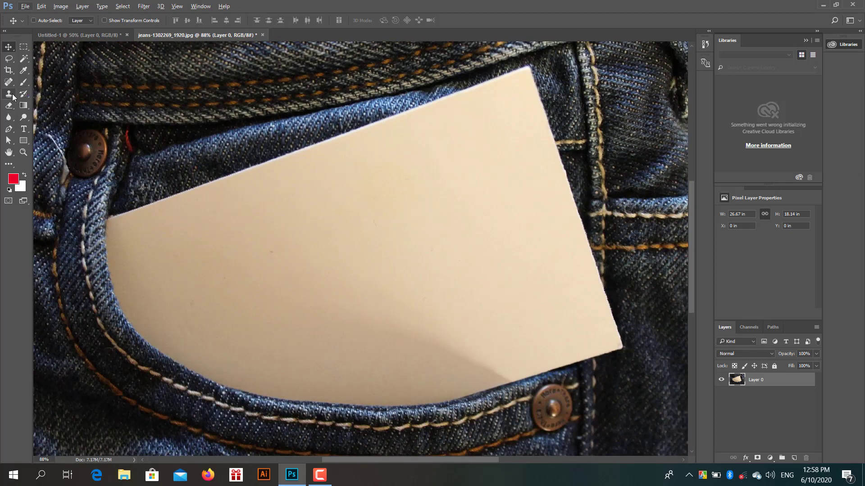
# - Place Pen anchors at the card's left, top and right corners, curving back along its bottom
pyautogui.rightClick(10, 131)
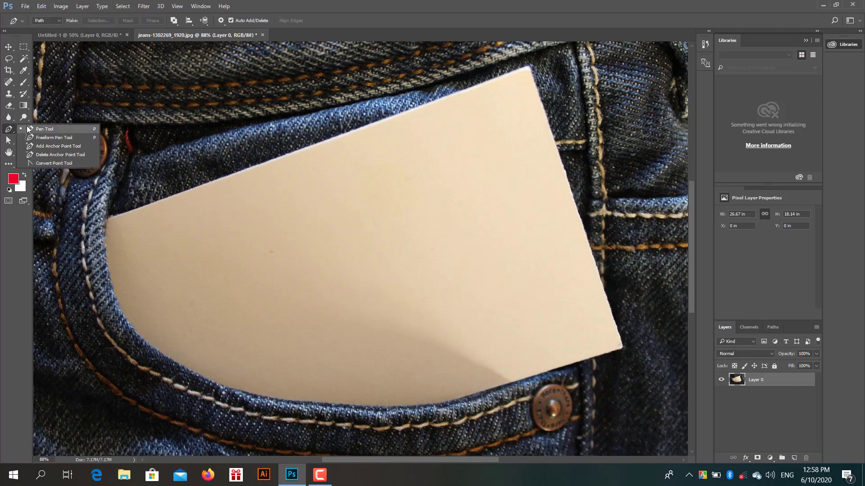
pyautogui.click(26, 128)
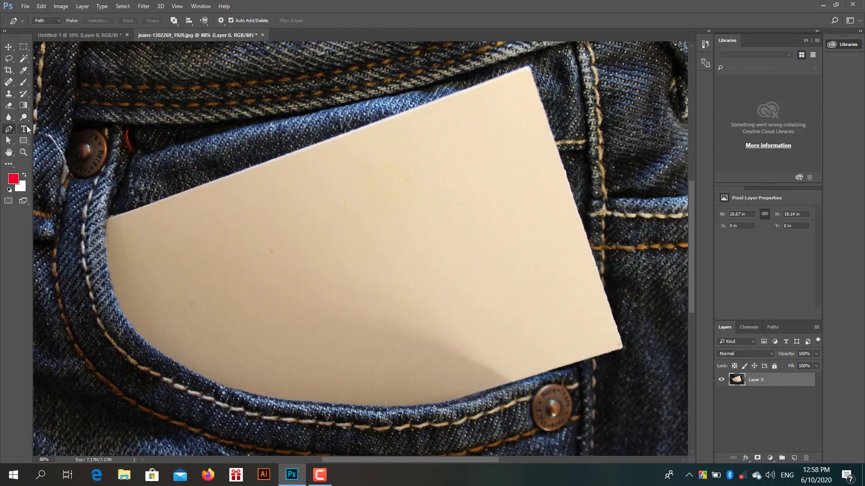
pyautogui.click(108, 221)
pyautogui.click(529, 69)
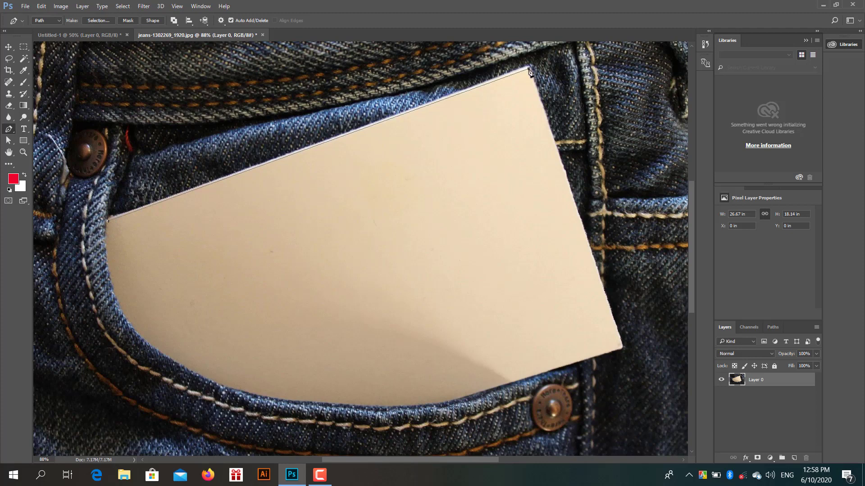
pyautogui.click(622, 349)
pyautogui.scroll(-3, 205, 247)
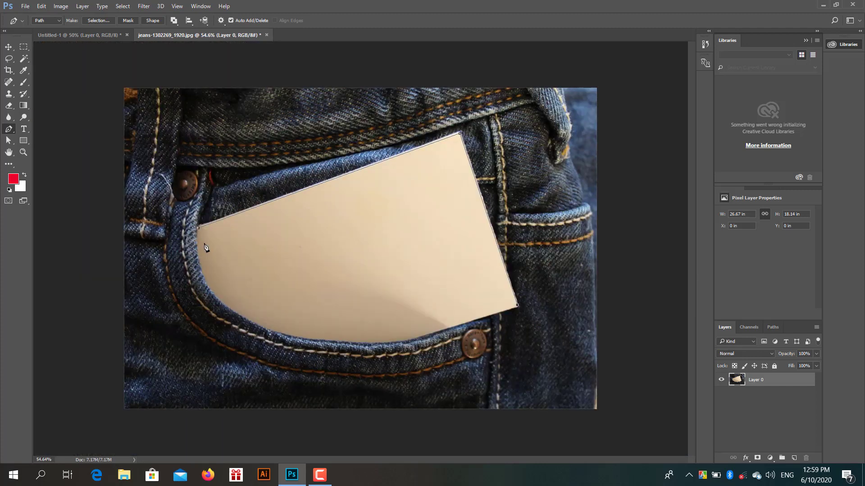
pyautogui.moveTo(198, 228); pyautogui.dragTo(222, 420)
# - Load the card path as a selection, invert it, delete the denim, and deselect
pyautogui.hotkey('ctrl', 'Return')
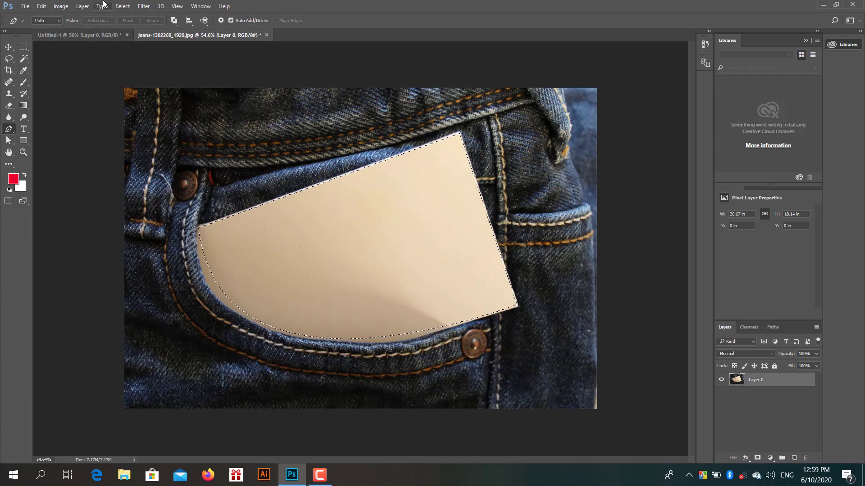
pyautogui.click(122, 5)
pyautogui.click(153, 50)
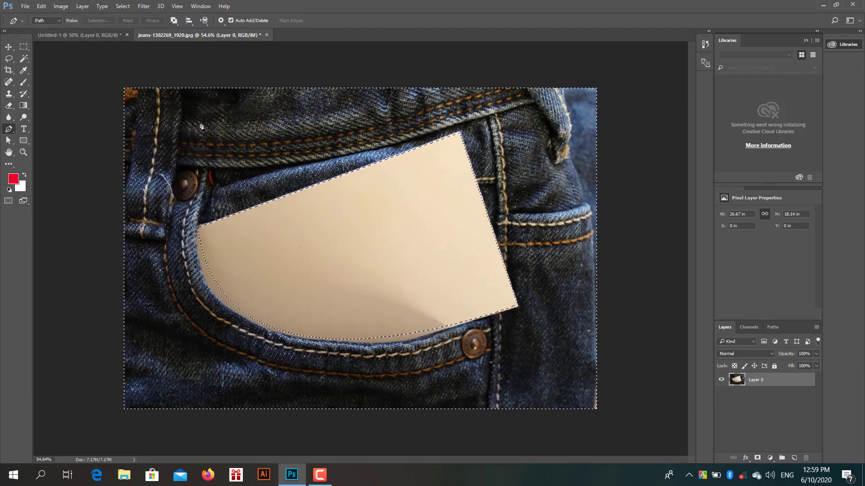
pyautogui.press('Delete')
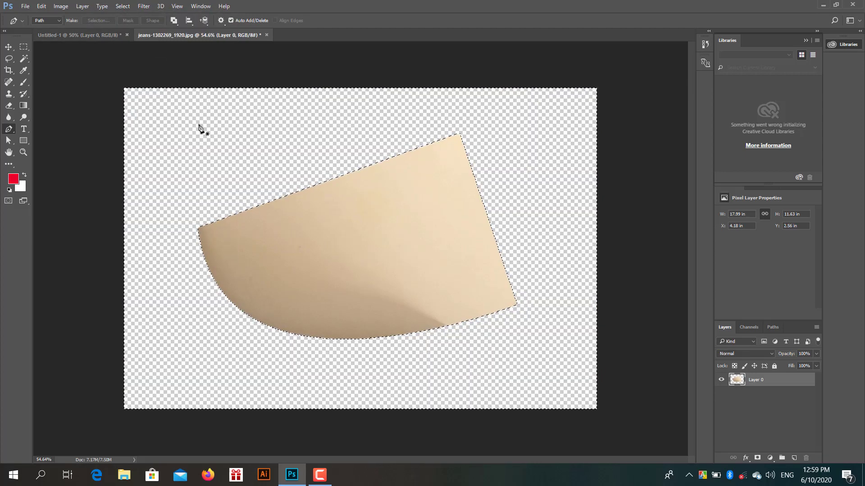
pyautogui.hotkey('ctrl', 'd')
# - Open the image bald-eagle-2715461_1920.jpg from File > Open
pyautogui.click(25, 6)
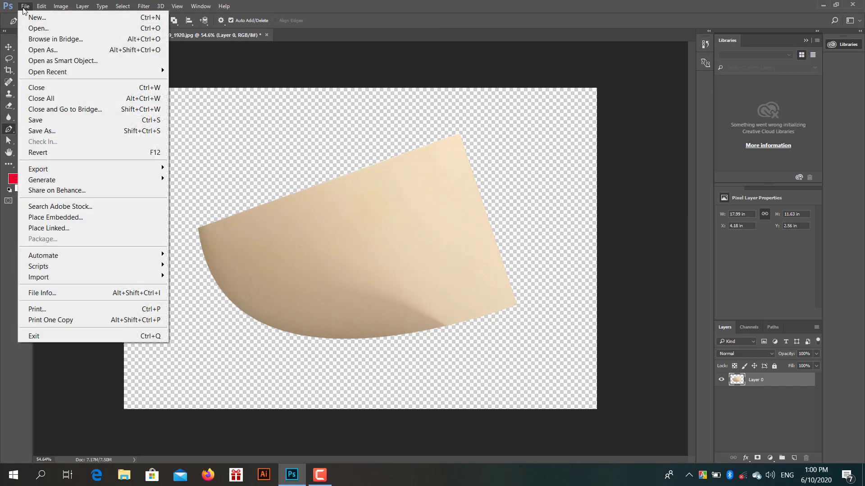
pyautogui.click(34, 28)
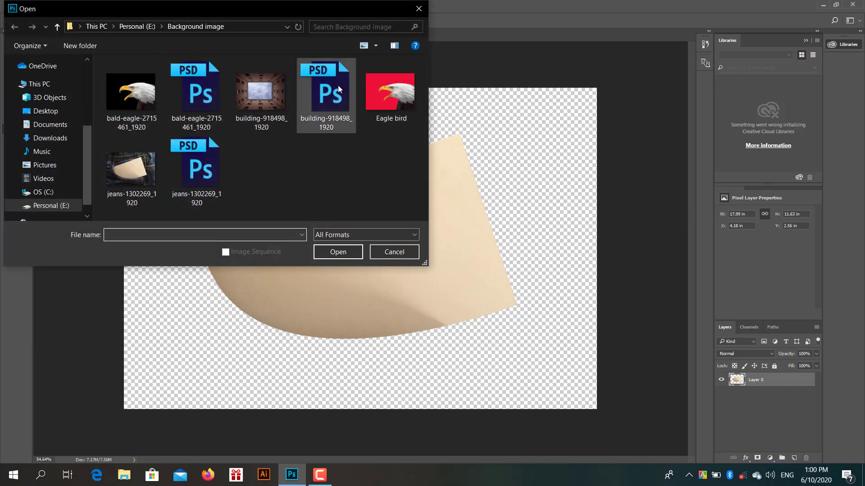
pyautogui.click(144, 85)
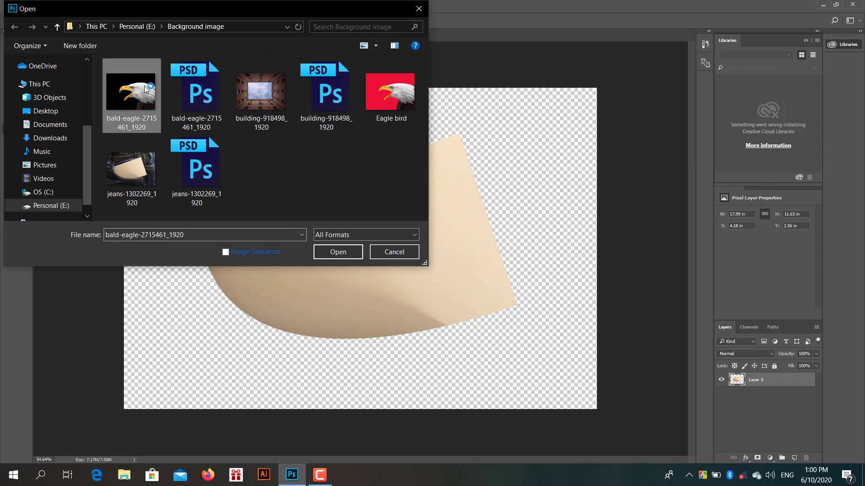
pyautogui.click(349, 252)
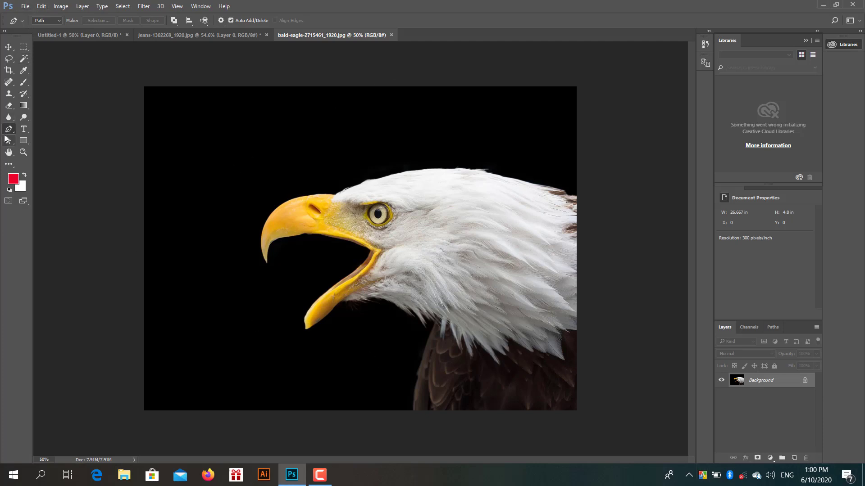
# - Start the pen path at the right edge and trace over the upper beak to a sharp tip
pyautogui.moveTo(9, 129); pyautogui.dragTo(49, 133)
pyautogui.click(576, 199)
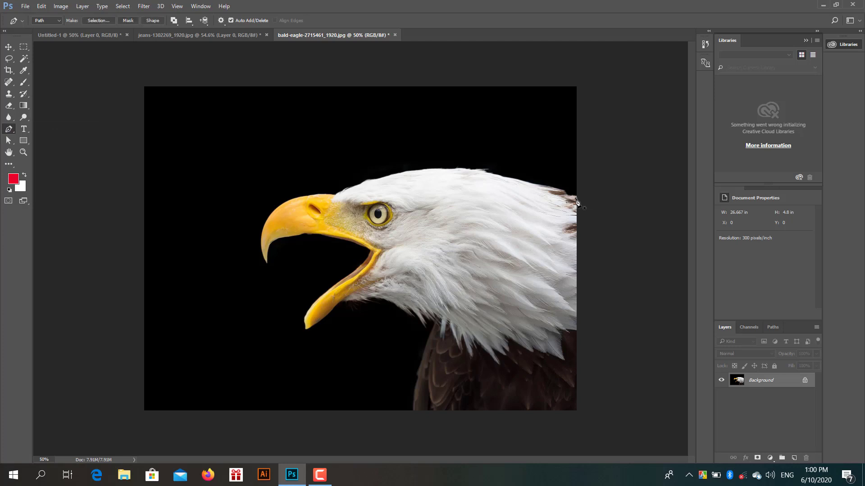
pyautogui.moveTo(336, 195); pyautogui.dragTo(217, 252)
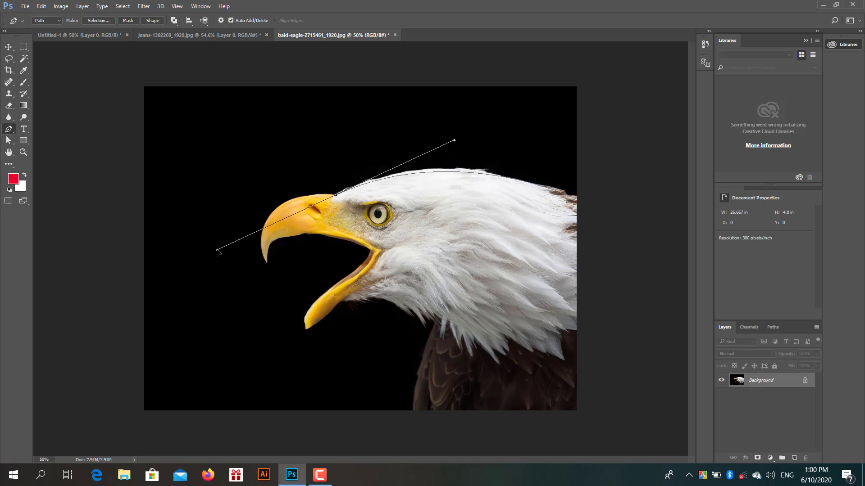
pyautogui.keyDown('alt'); pyautogui.click(337, 198); pyautogui.keyUp('alt')
pyautogui.moveTo(268, 262); pyautogui.dragTo(289, 340)
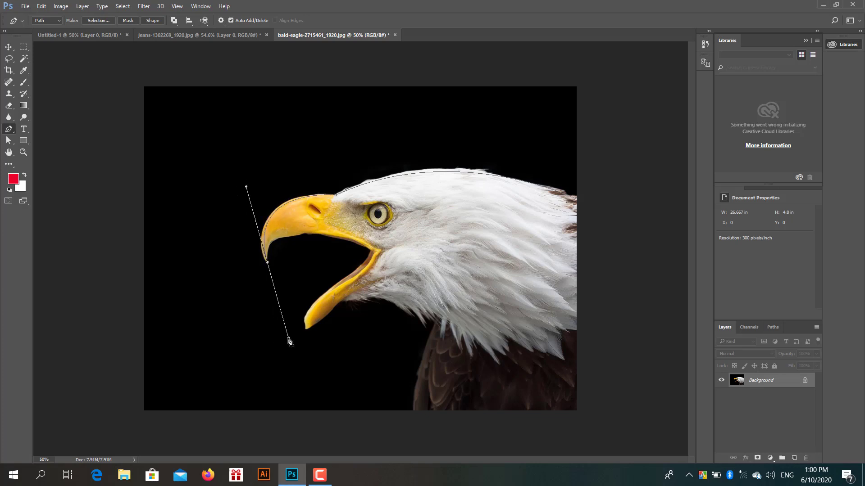
pyautogui.click(268, 264)
# - Trace the beak's underside into the mouth corner and around the sharp lower beak tip
pyautogui.moveTo(305, 231); pyautogui.dragTo(351, 242)
pyautogui.click(377, 252)
pyautogui.moveTo(378, 255); pyautogui.dragTo(403, 273)
pyautogui.moveTo(307, 327); pyautogui.dragTo(298, 352)
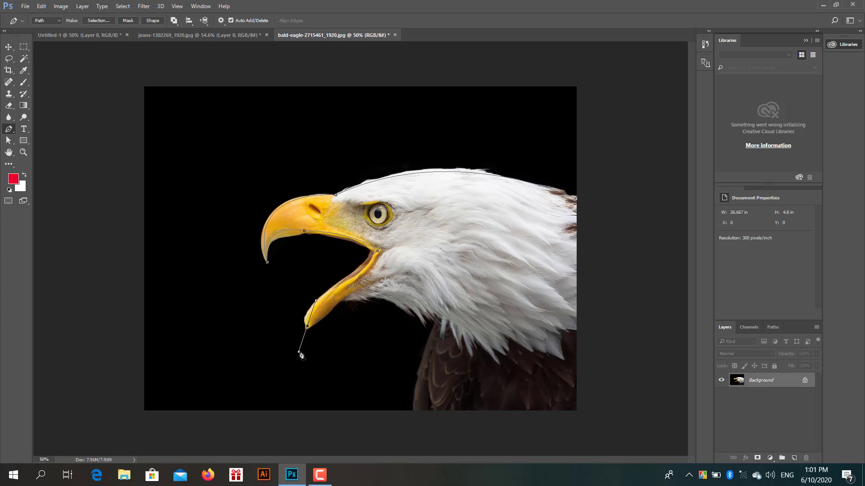
pyautogui.keyDown('alt'); pyautogui.click(308, 329); pyautogui.keyUp('alt')
pyautogui.moveTo(359, 299); pyautogui.dragTo(370, 277)
# - Continue the path along the neck feathers down to the image's bottom-right corner
pyautogui.moveTo(442, 314); pyautogui.dragTo(493, 347)
pyautogui.moveTo(418, 410)
pyautogui.mouseDown()
pyautogui.moveTo(455, 423)
pyautogui.moveTo(427, 423)
pyautogui.mouseUp()
pyautogui.keyDown('alt'); pyautogui.click(418, 411); pyautogui.keyUp('alt')
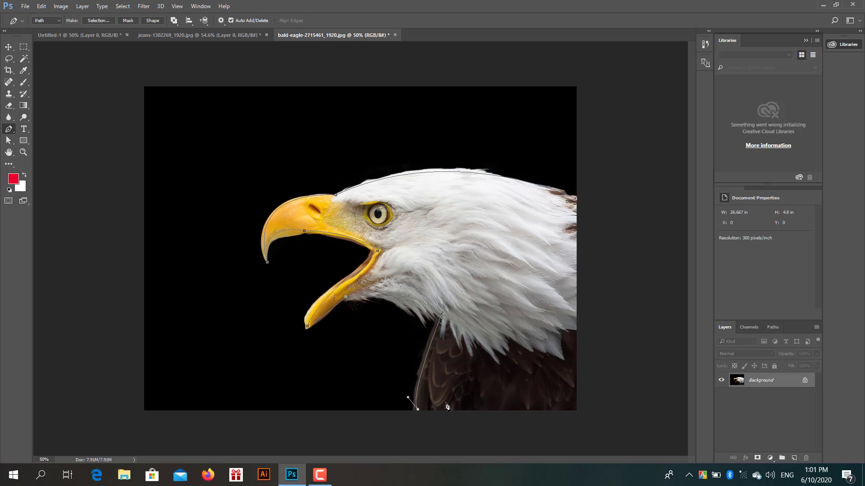
pyautogui.click(575, 409)
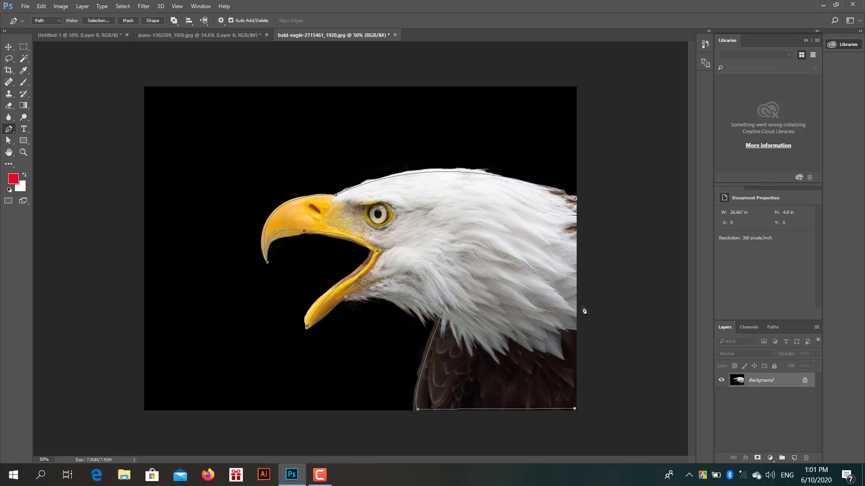
# - Close the eagle path, delete the inverted black background, and shift the eagle slightly left and up
pyautogui.click(576, 199)
pyautogui.hotkey('ctrl', 'Return')
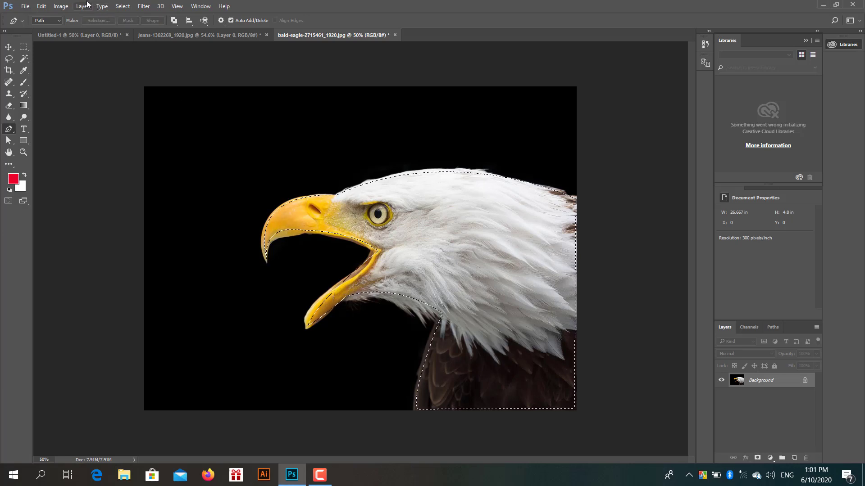
pyautogui.click(126, 7)
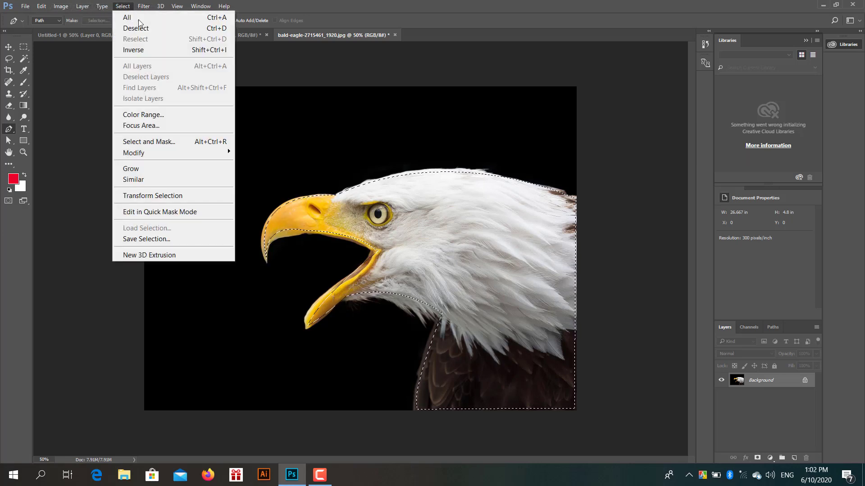
pyautogui.click(140, 49)
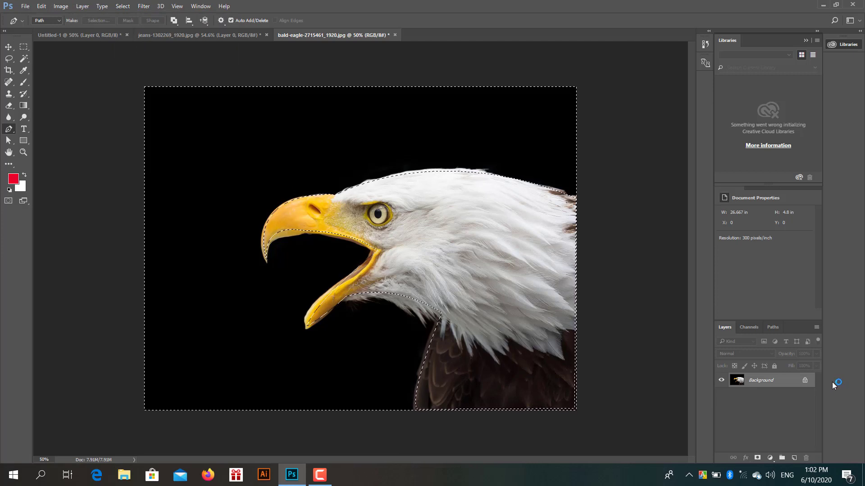
pyautogui.click(805, 381)
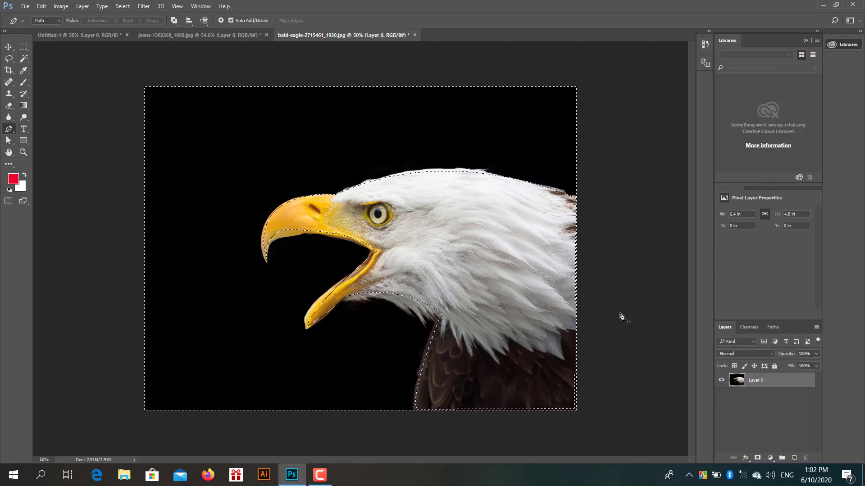
pyautogui.press('Delete')
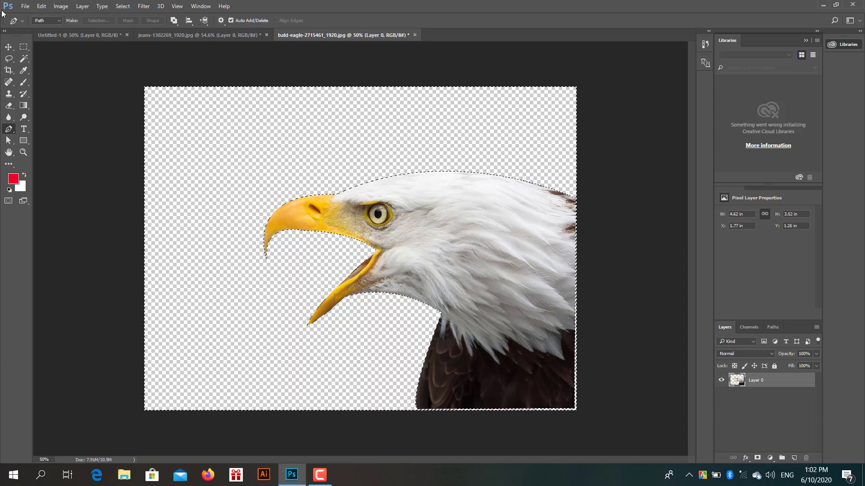
pyautogui.hotkey('ctrl', 'd')
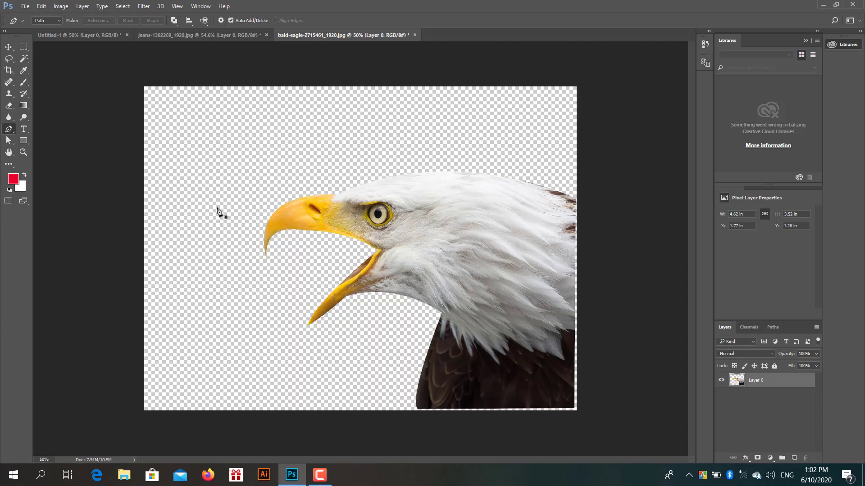
pyautogui.click(10, 47)
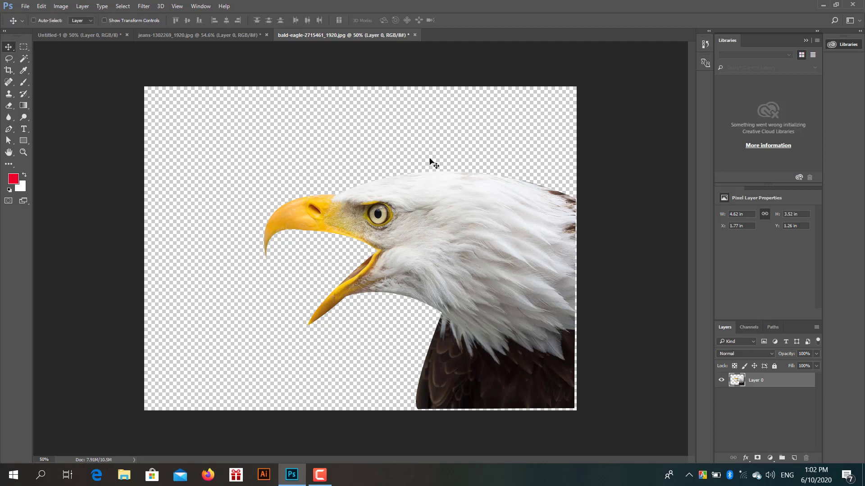
pyautogui.moveTo(515, 239); pyautogui.dragTo(513, 260)
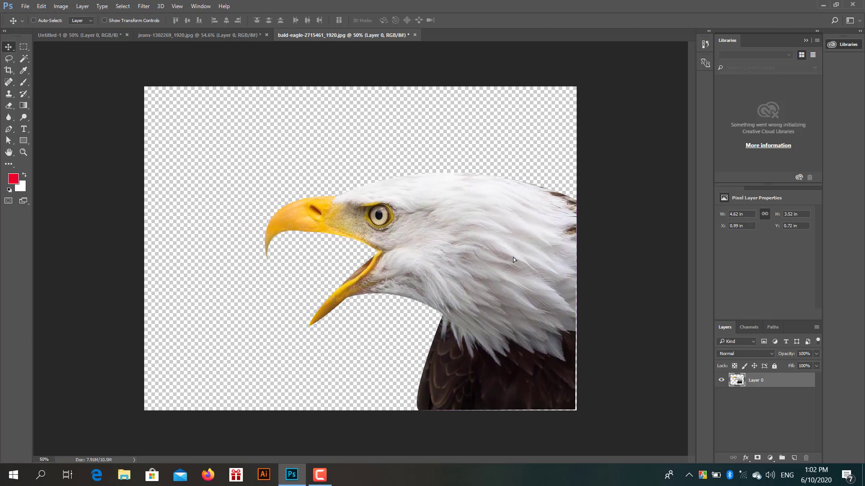
# - Draw a red rectangle covering the canvas and move Rectangle 1 below the eagle layer
pyautogui.click(23, 142)
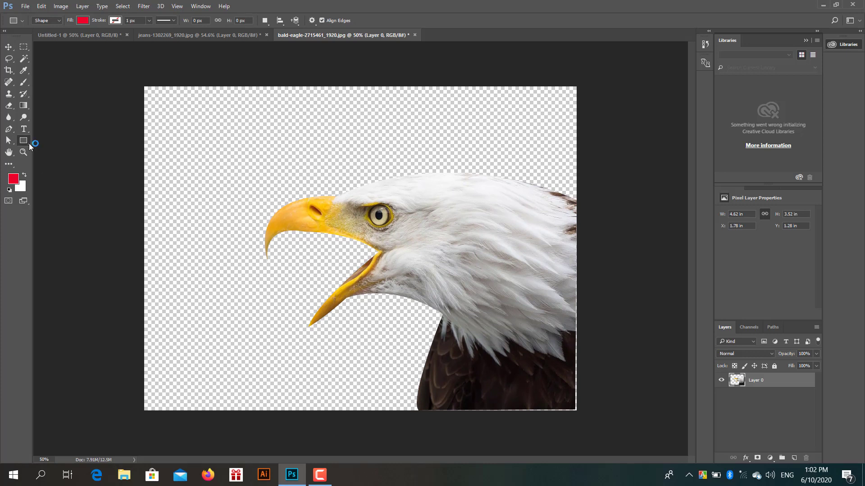
pyautogui.rightClick(29, 143)
pyautogui.click(66, 138)
pyautogui.moveTo(188, 159); pyautogui.dragTo(631, 441)
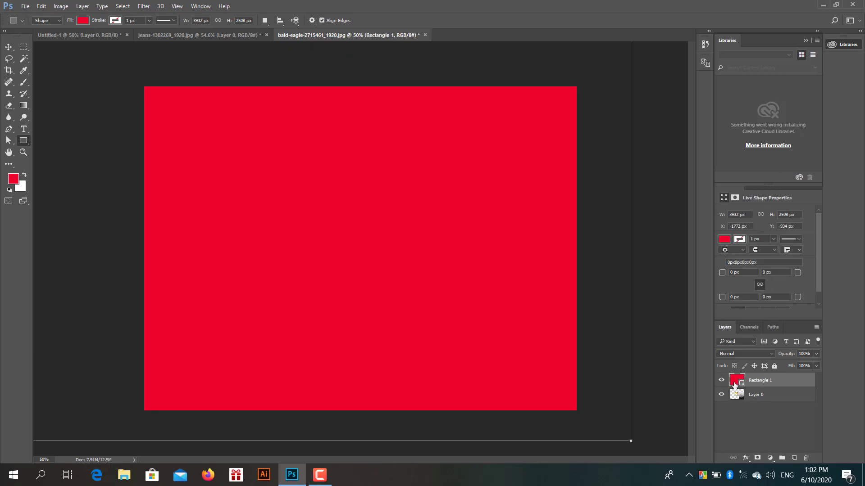
pyautogui.moveTo(734, 383); pyautogui.dragTo(738, 411)
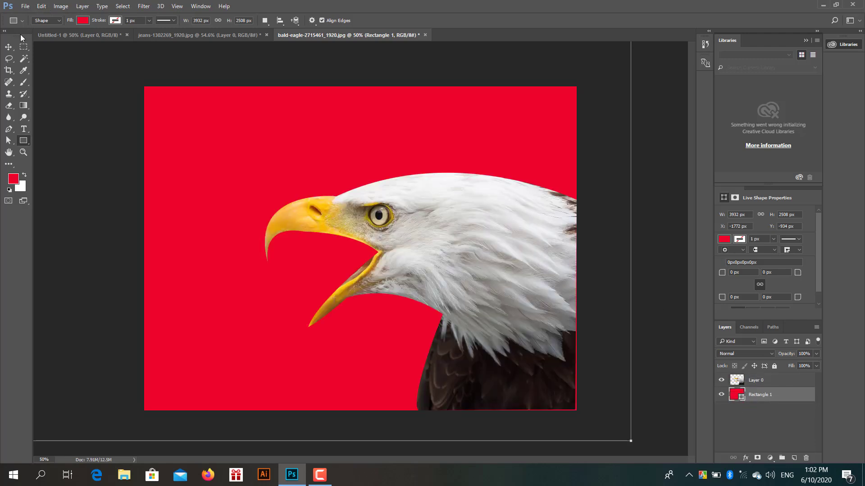
# - Nudge the red rectangle with the Move tool so it fills the canvas behind the eagle
pyautogui.click(8, 48)
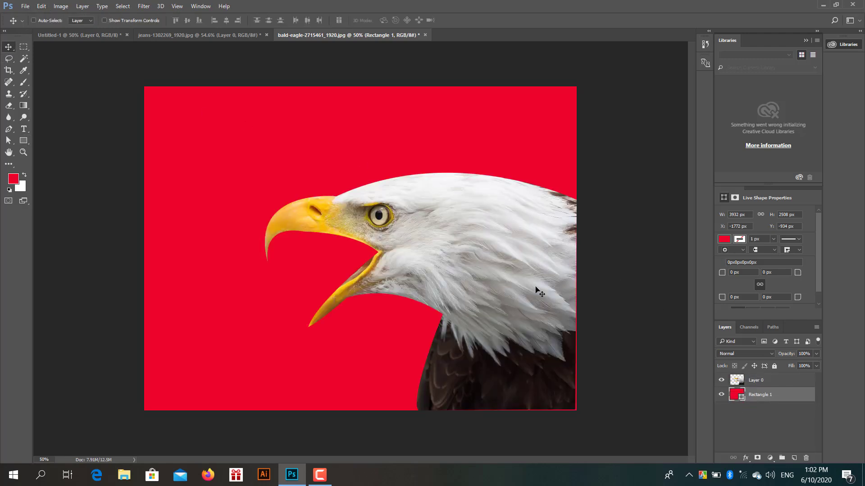
pyautogui.moveTo(536, 287); pyautogui.dragTo(542, 288)
pyautogui.moveTo(453, 289); pyautogui.dragTo(457, 305)
pyautogui.moveTo(384, 236); pyautogui.dragTo(396, 268)
pyautogui.click(239, 34)
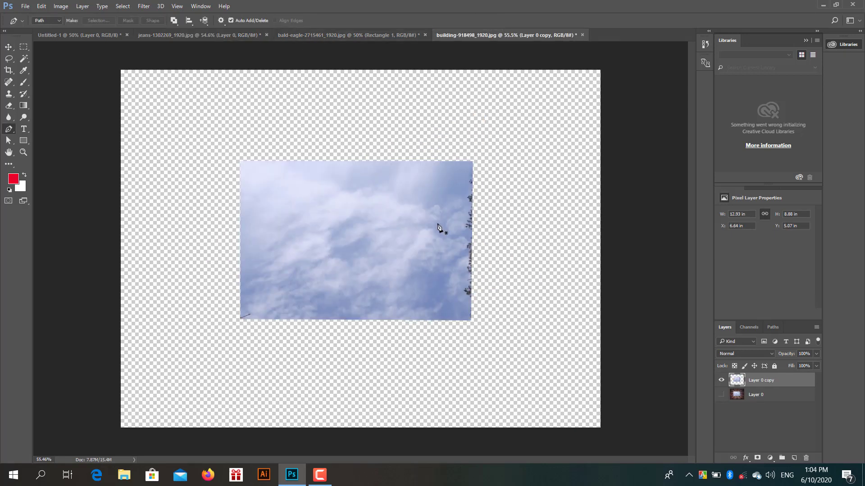
pyautogui.click(329, 36)
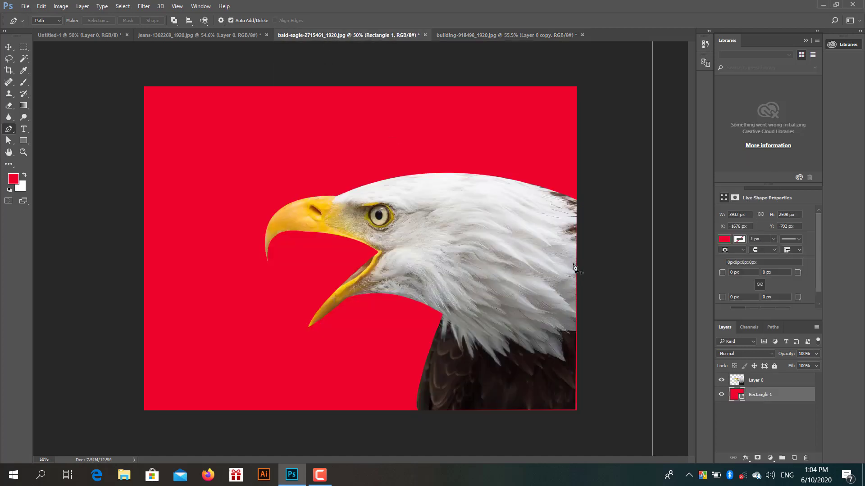
# - Save the composition as a PNG named bald-eagle with the default PNG Options
pyautogui.click(26, 6)
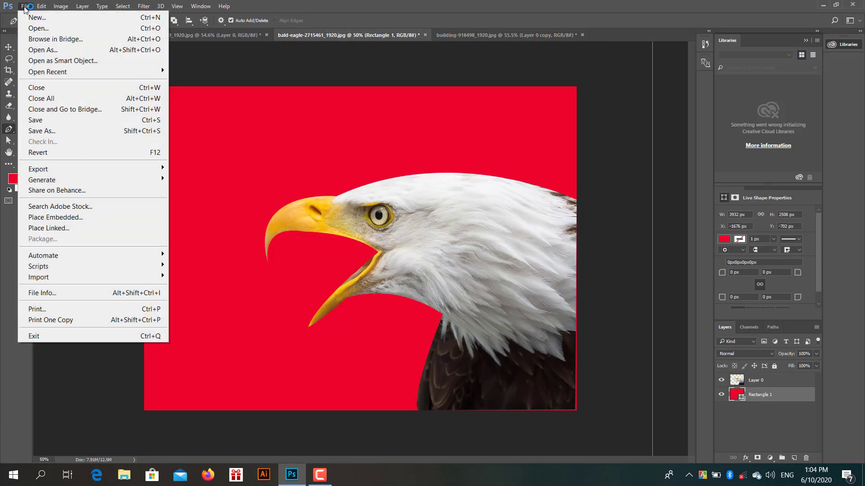
pyautogui.click(52, 132)
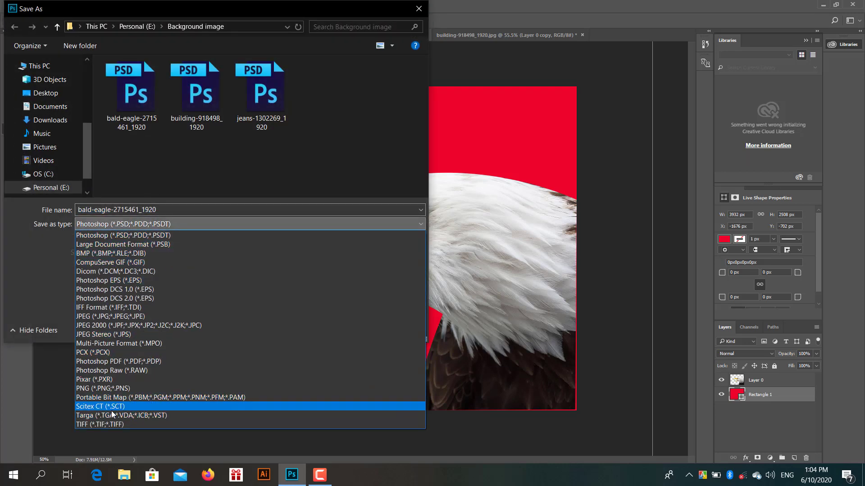
pyautogui.click(98, 387)
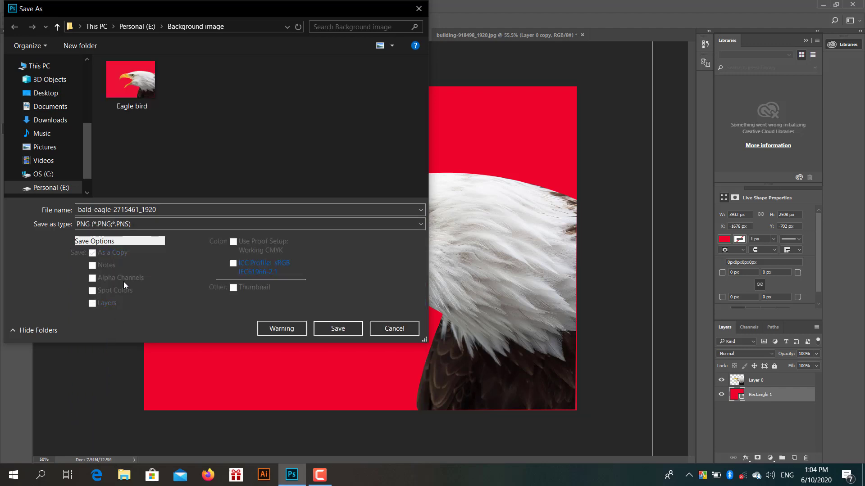
pyautogui.doubleClick(175, 206)
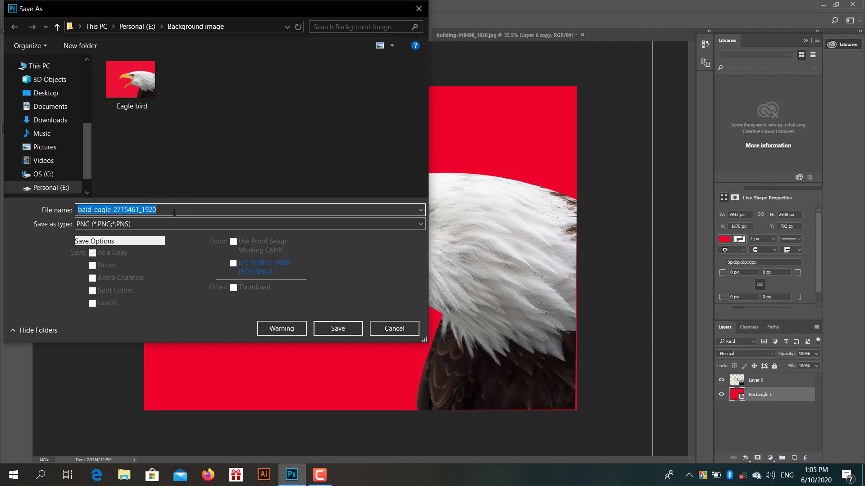
pyautogui.click(175, 210)
pyautogui.press('BackSpace')
pyautogui.press('BackSpace')
pyautogui.press('BackSpace')
pyautogui.press('BackSpace')
pyautogui.press('BackSpace')
pyautogui.press('BackSpace')
pyautogui.press('BackSpace')
pyautogui.press('BackSpace')
pyautogui.press('BackSpace')
pyautogui.press('BackSpace')
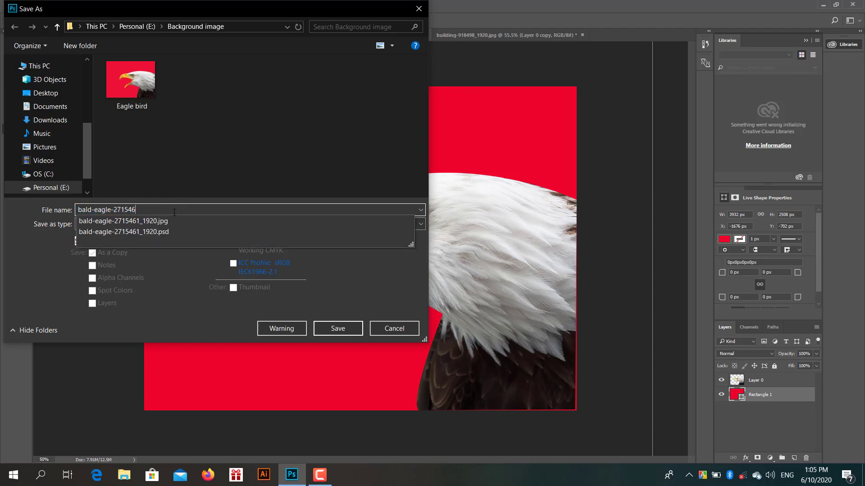
pyautogui.press('BackSpace')
pyautogui.press('BackSpace')
pyautogui.press('BackSpace')
pyautogui.click(342, 329)
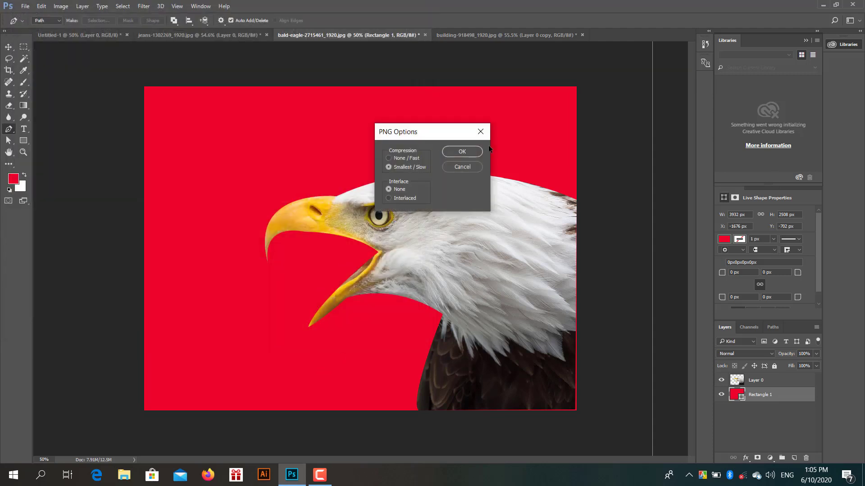
pyautogui.click(464, 152)
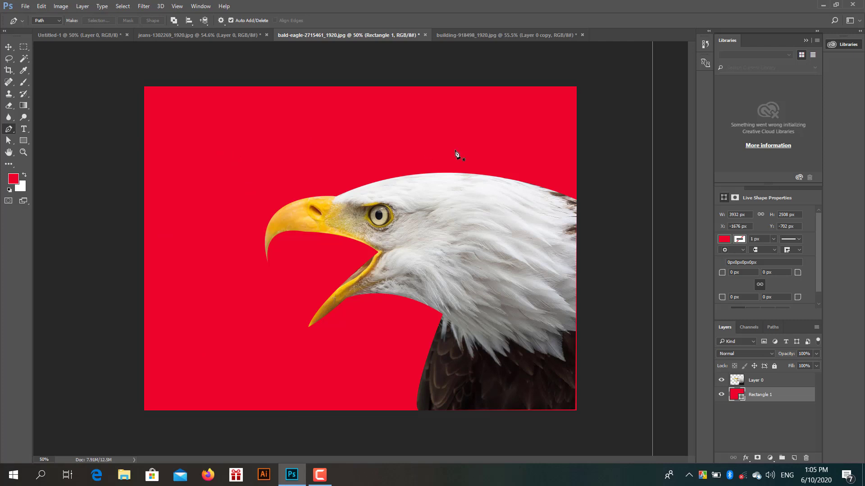
pyautogui.click(325, 476)
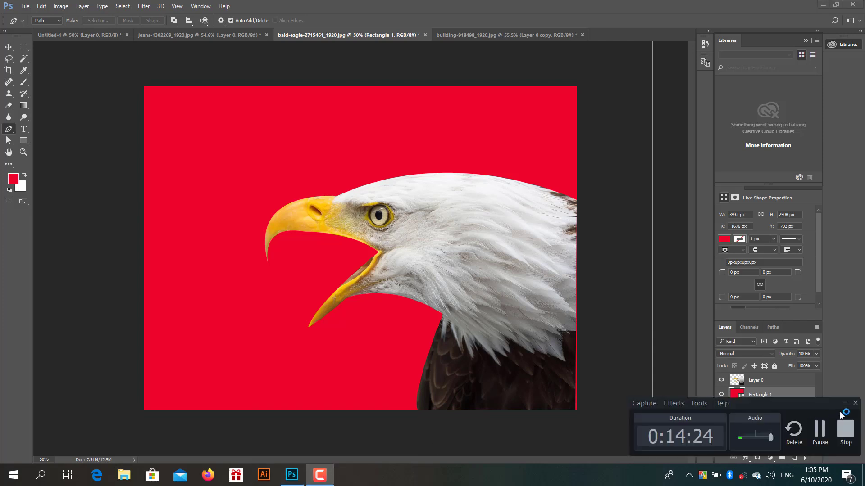